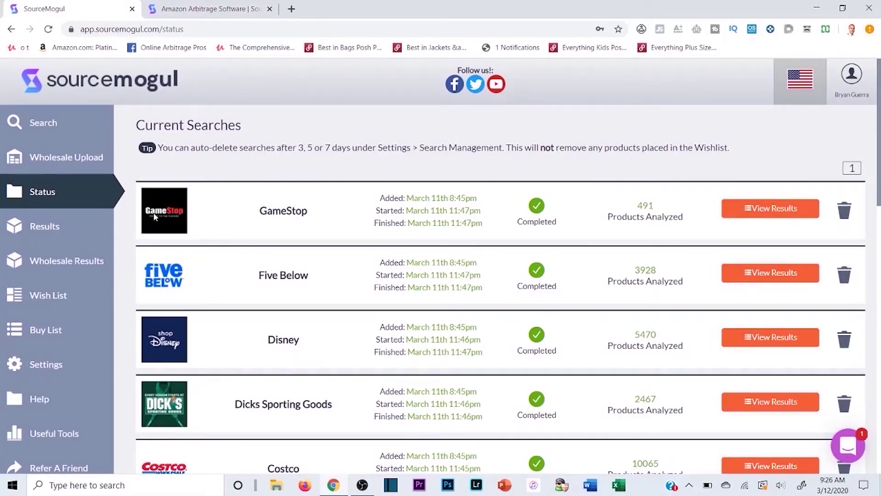
scroll(164, 277, down, 7)
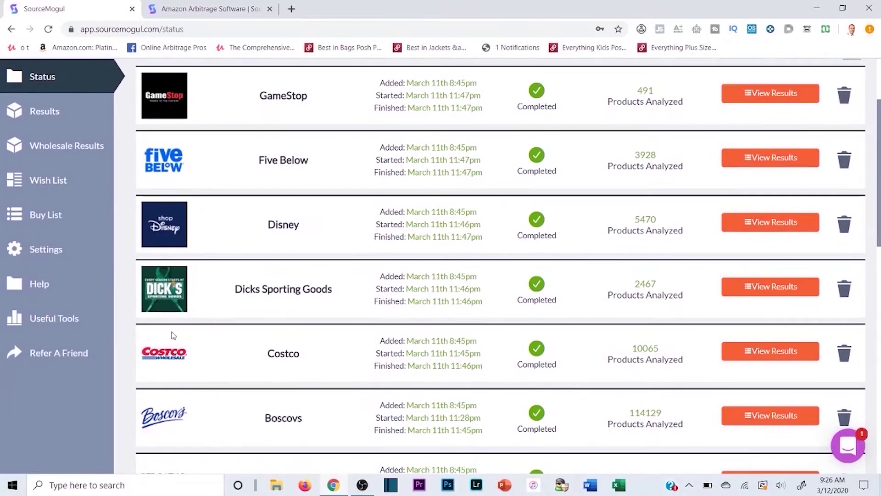
scroll(211, 286, down, 4)
scroll(196, 310, up, 11)
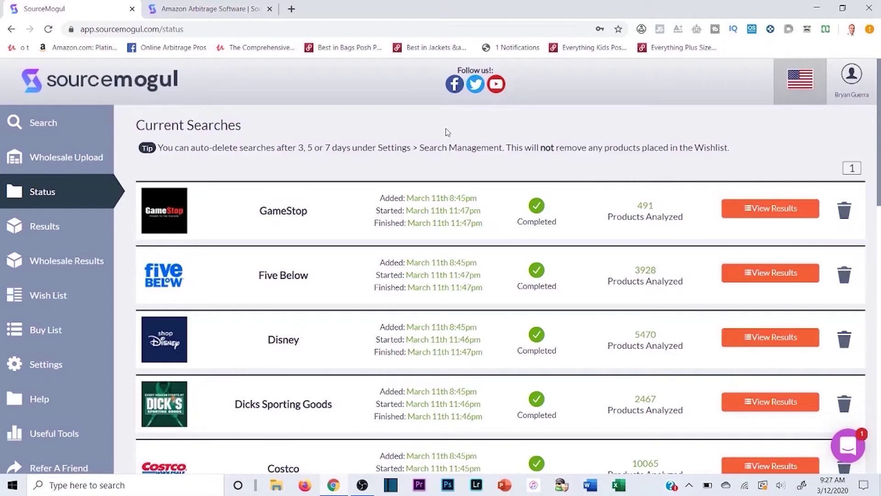
Close the extra sourcemogul.com home page tab
click(202, 9)
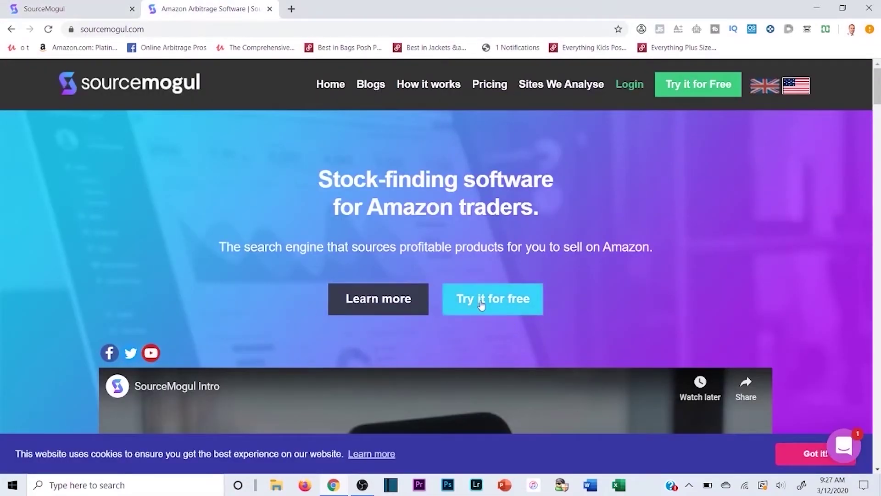
click(270, 9)
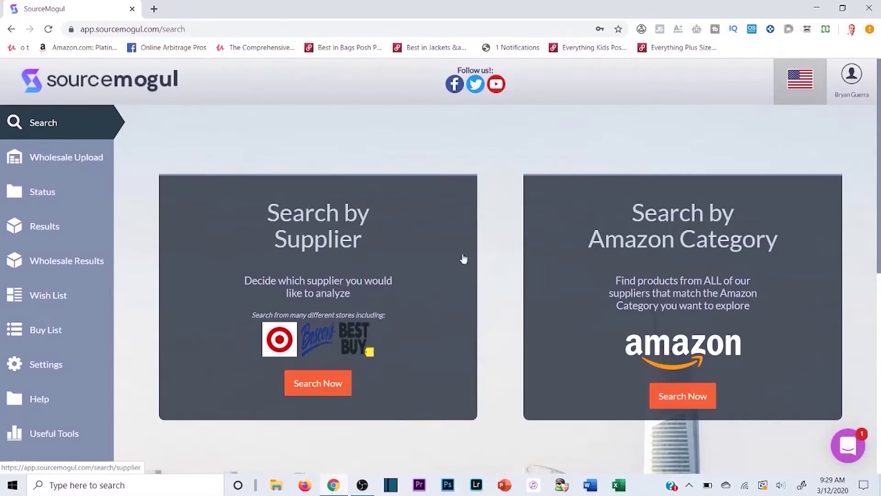
Start a search by supplier and scan the alphabetical supplier list
click(318, 384)
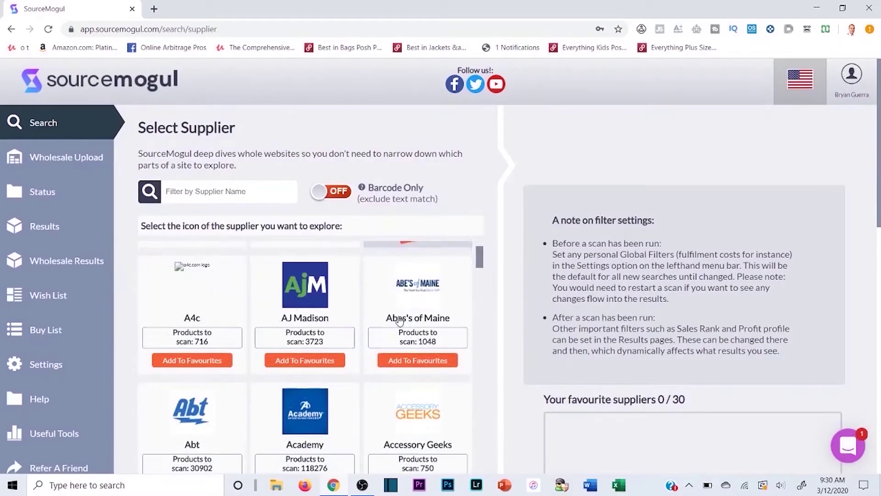
scroll(400, 320, down, 9)
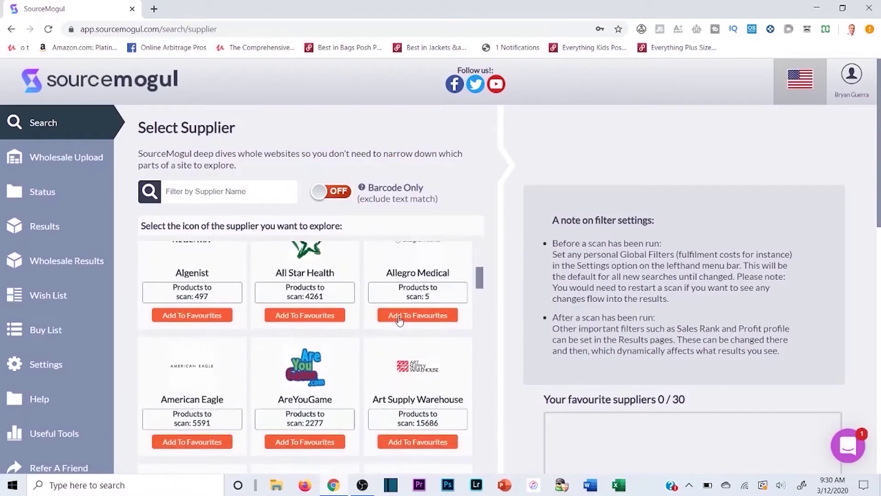
scroll(400, 320, down, 18)
scroll(400, 320, down, 4)
scroll(417, 298, up, 5)
scroll(422, 298, up, 12)
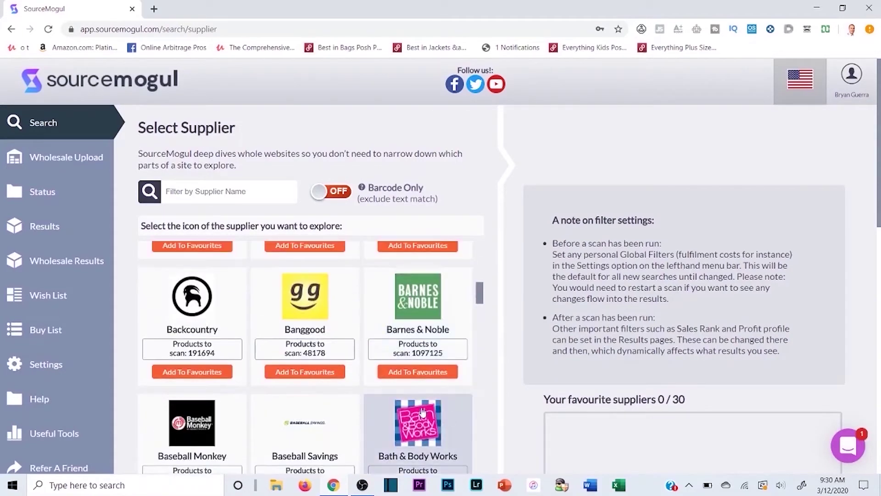
scroll(423, 390, down, 6)
scroll(411, 312, up, 10)
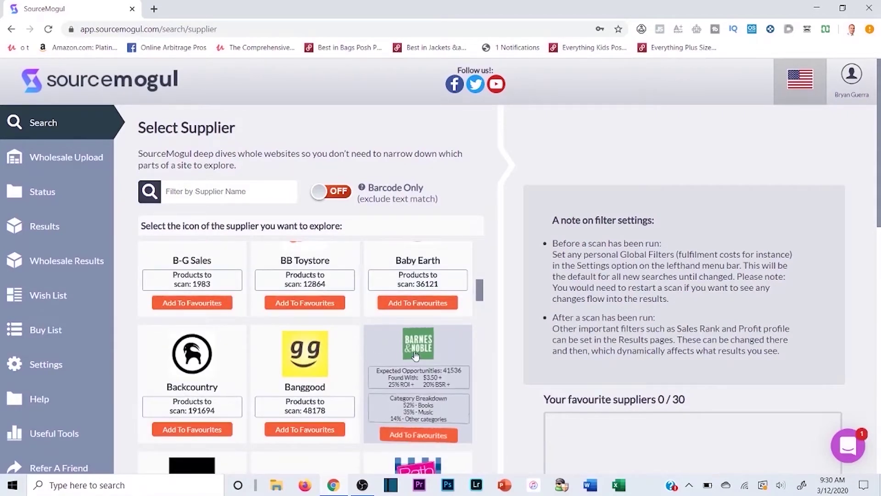
scroll(415, 356, down, 20)
scroll(357, 330, down, 12)
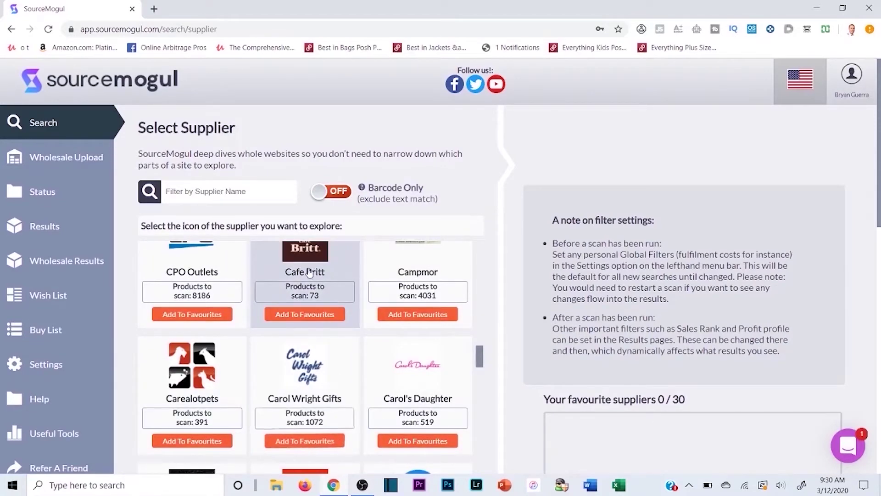
scroll(220, 354, up, 10)
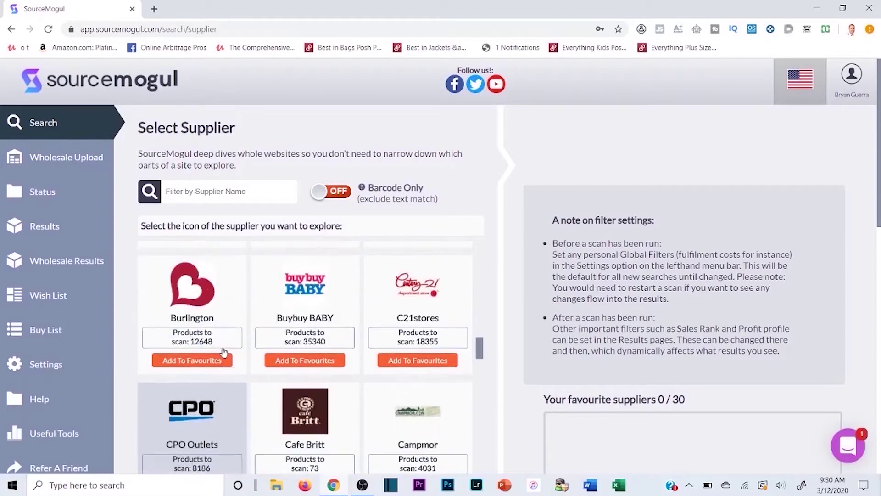
scroll(292, 320, up, 5)
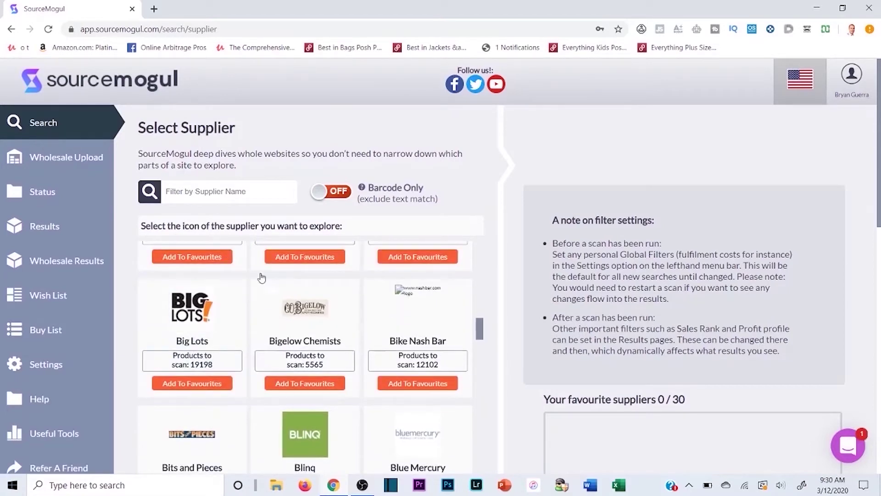
scroll(384, 340, up, 8)
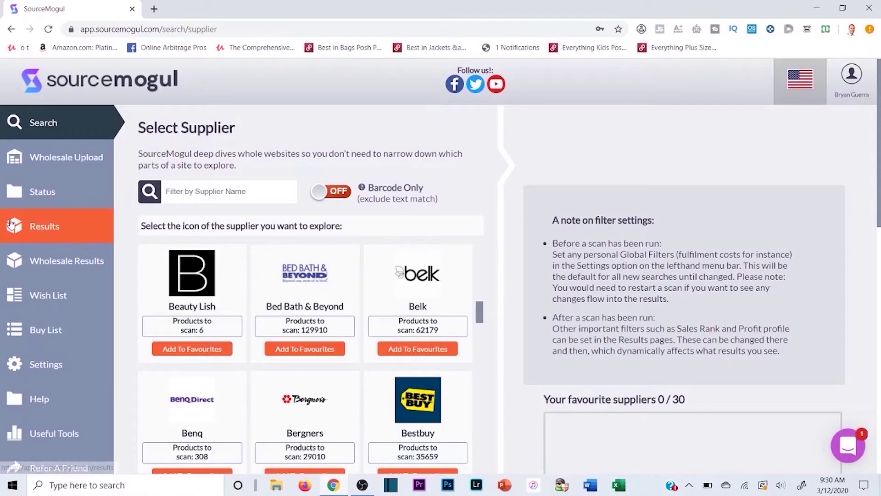
Scroll the supplier grid down to Home Depot, Horse and Hot Topic
mouse_move(434, 402)
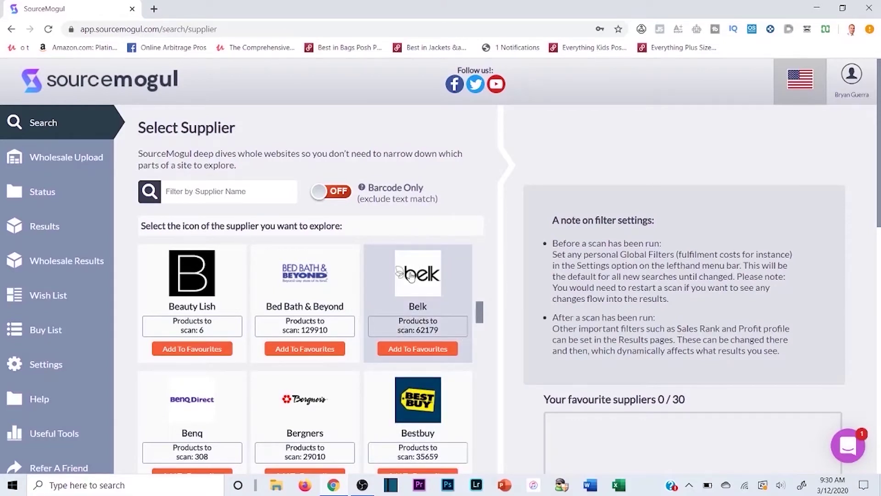
mouse_move(411, 276)
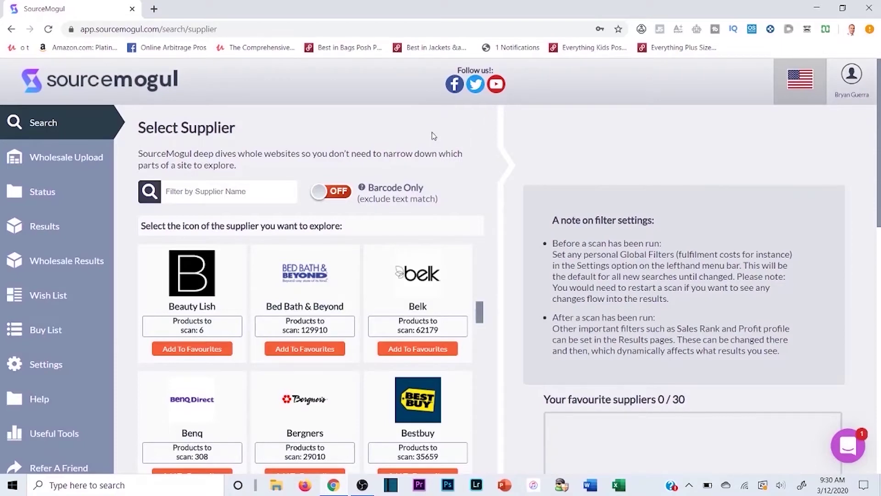
scroll(436, 133, down, 3)
scroll(399, 229, down, 3)
scroll(399, 306, down, 3)
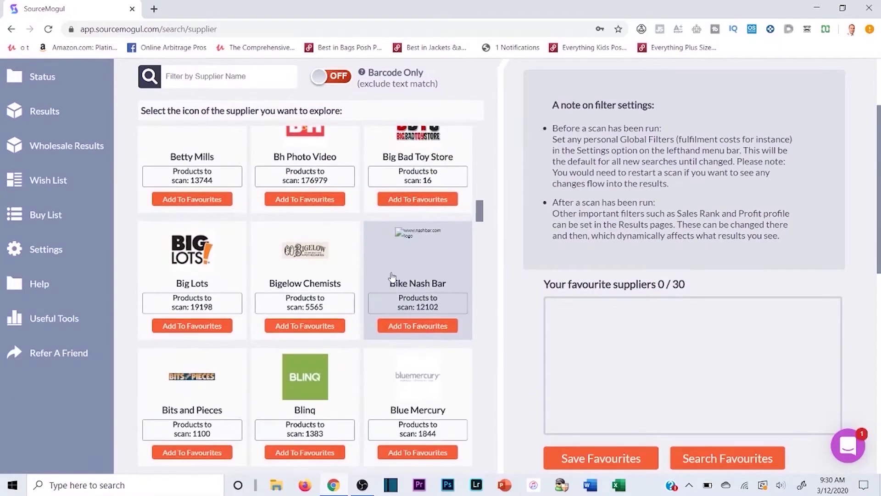
scroll(380, 257, up, 6)
scroll(324, 289, down, 3)
scroll(324, 288, down, 20)
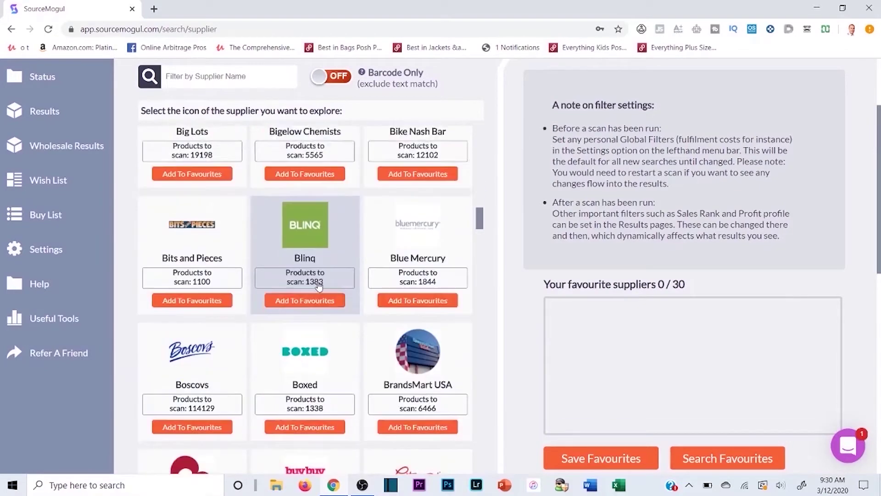
scroll(327, 295, down, 15)
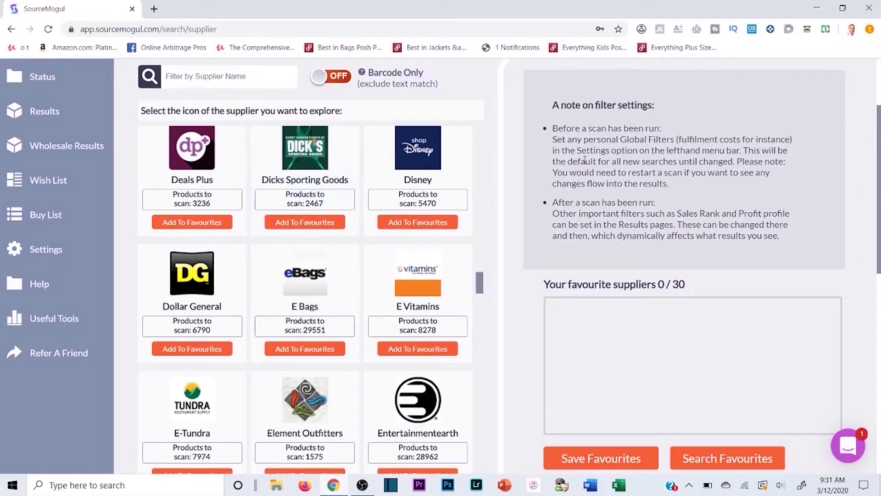
scroll(374, 285, down, 5)
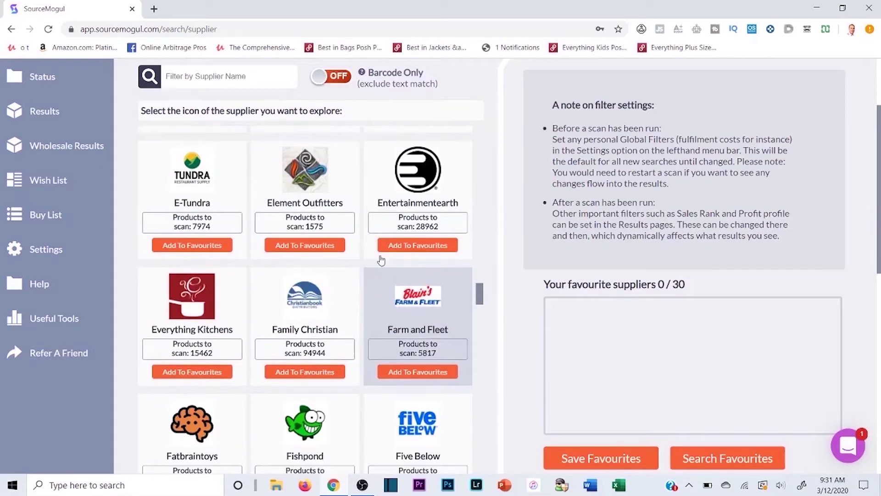
scroll(432, 277, down, 15)
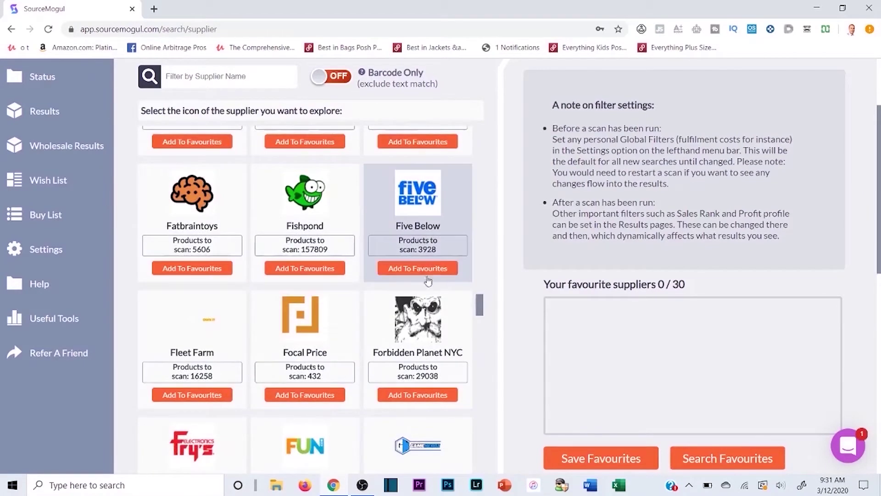
scroll(401, 280, down, 12)
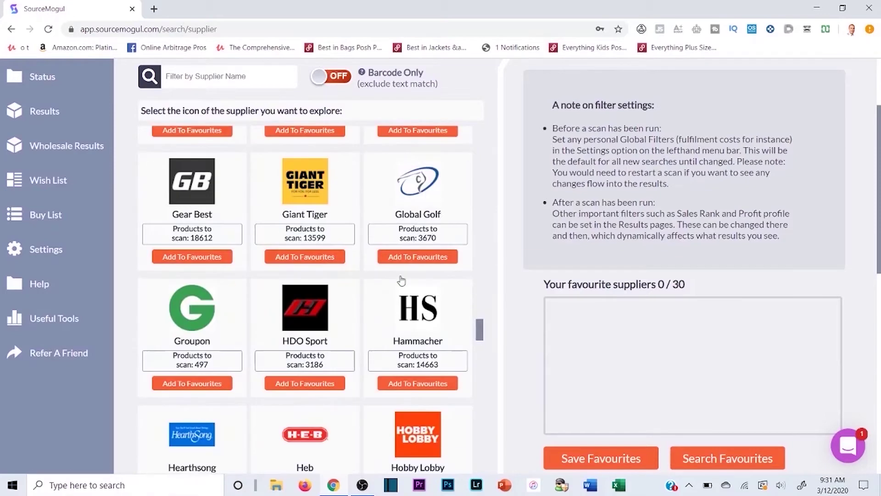
scroll(397, 280, down, 3)
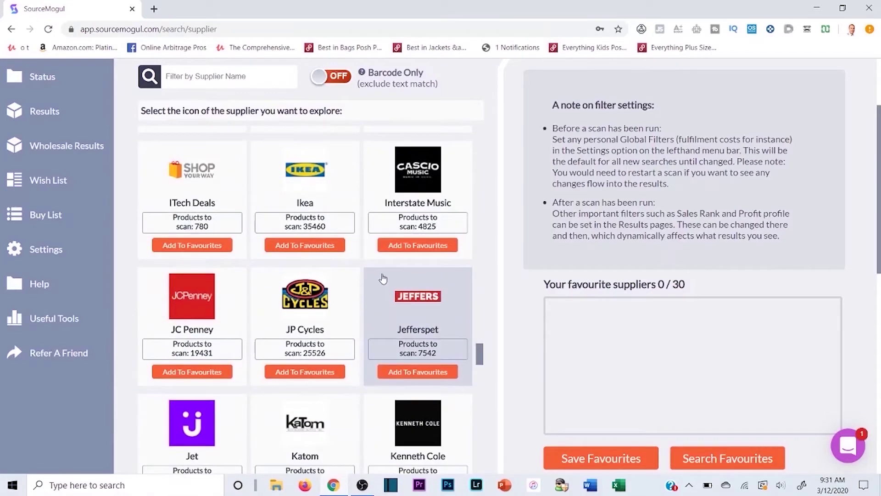
scroll(386, 275, up, 3)
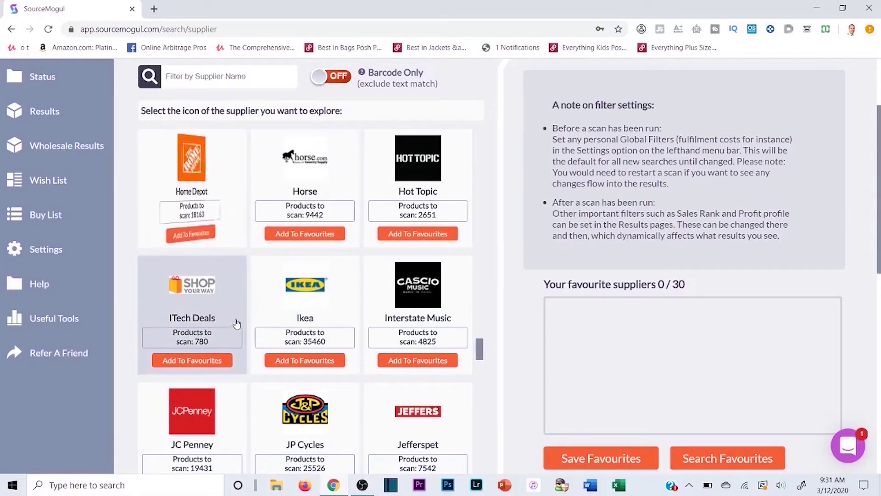
Select Home Depot as the only supplier, adding and then removing Hot Topic
click(191, 163)
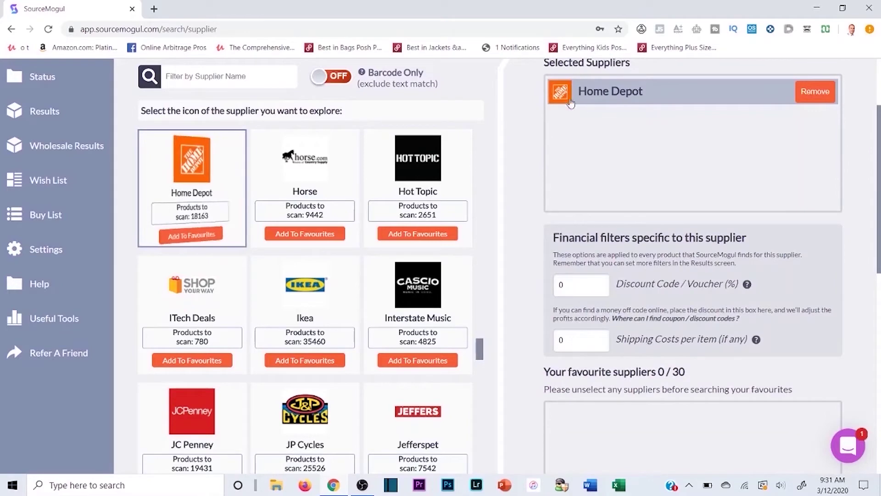
click(418, 160)
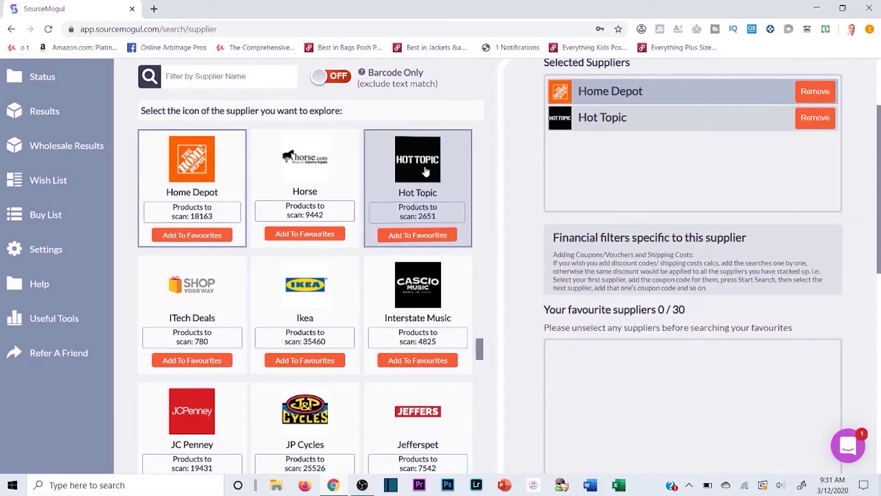
click(808, 120)
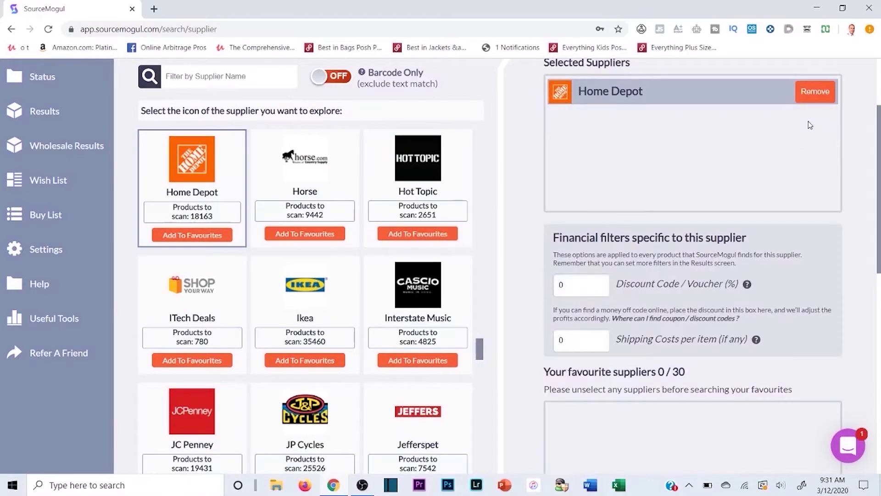
scroll(749, 264, up, 3)
scroll(655, 199, down, 3)
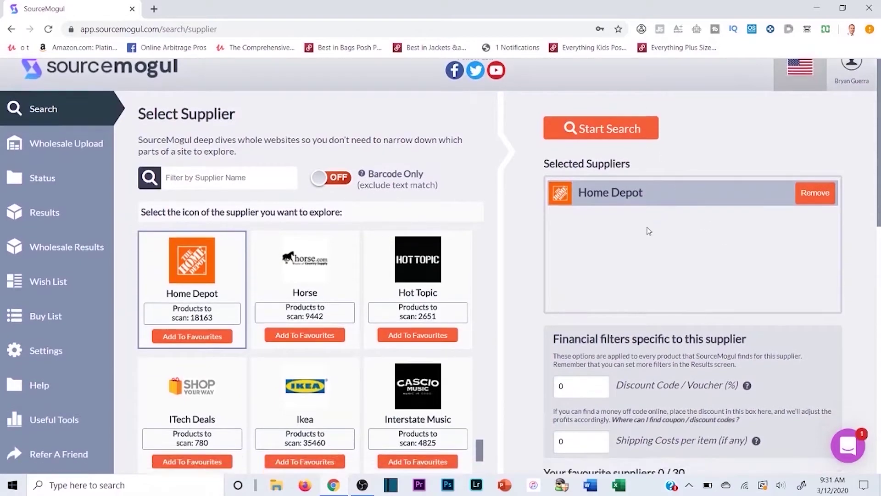
Leave Home Depot's discount code empty and its shipping cost per item at 0
click(581, 278)
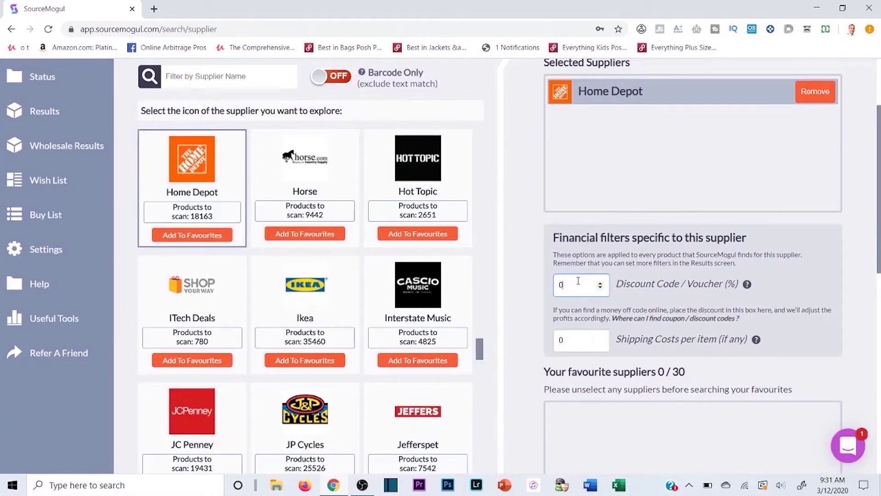
click(587, 340)
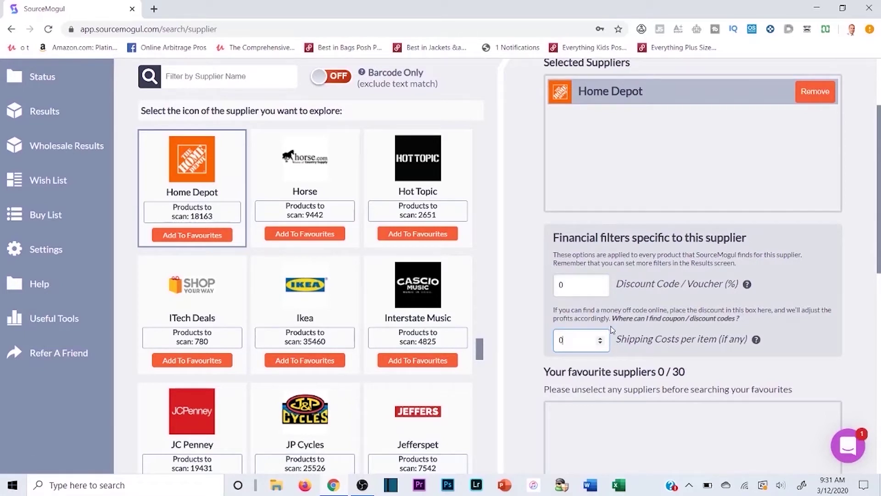
click(583, 287)
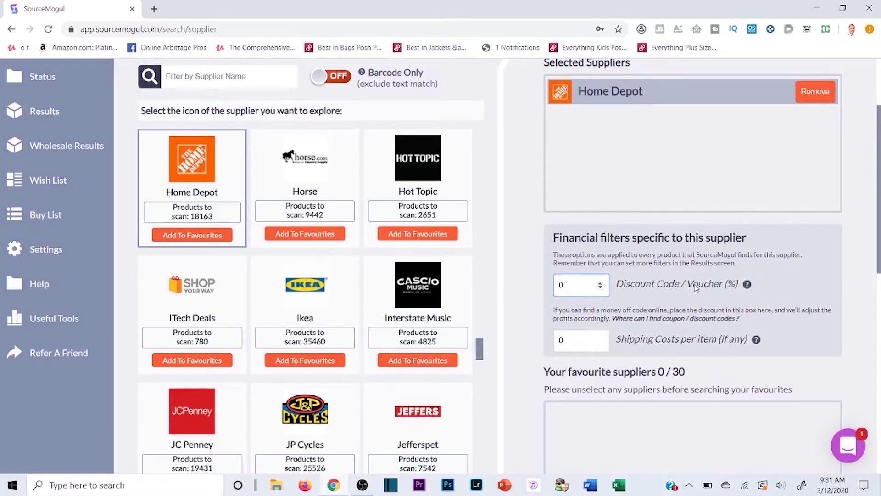
mouse_move(195, 161)
Check the Home Depot selection and launch its scan with Start Search
scroll(300, 353, up, 5)
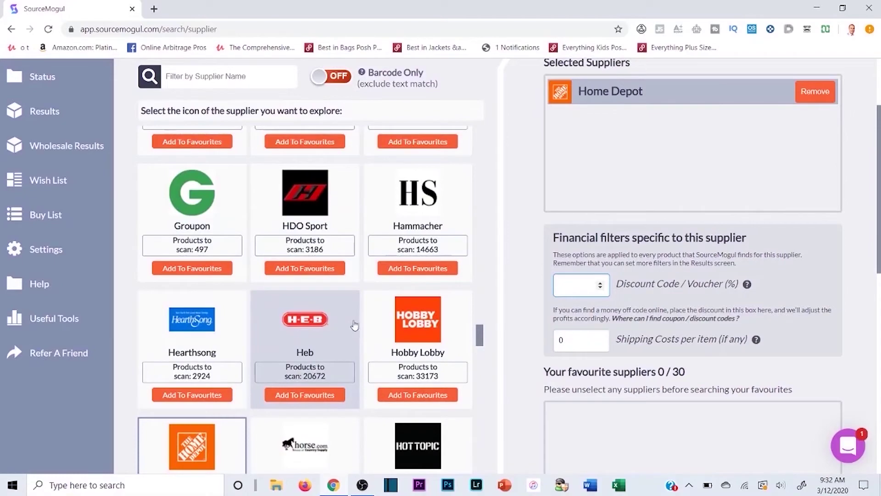
scroll(354, 328, down, 4)
scroll(347, 341, down, 20)
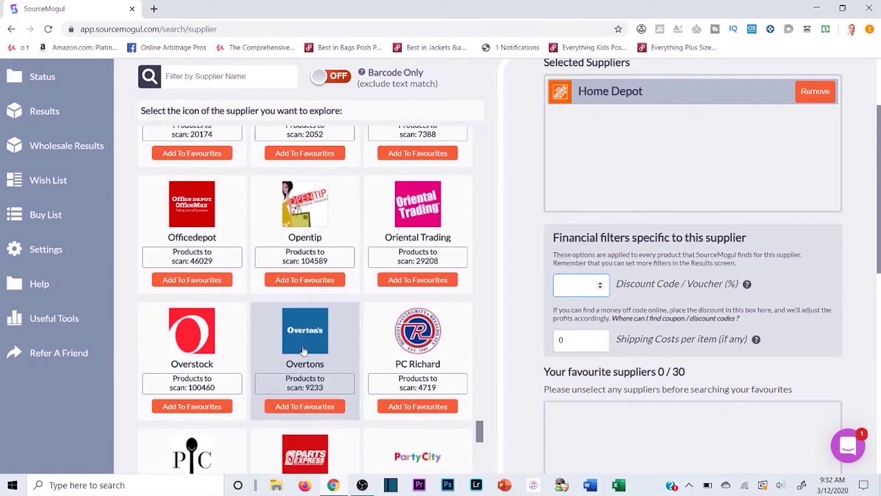
scroll(242, 395, down, 20)
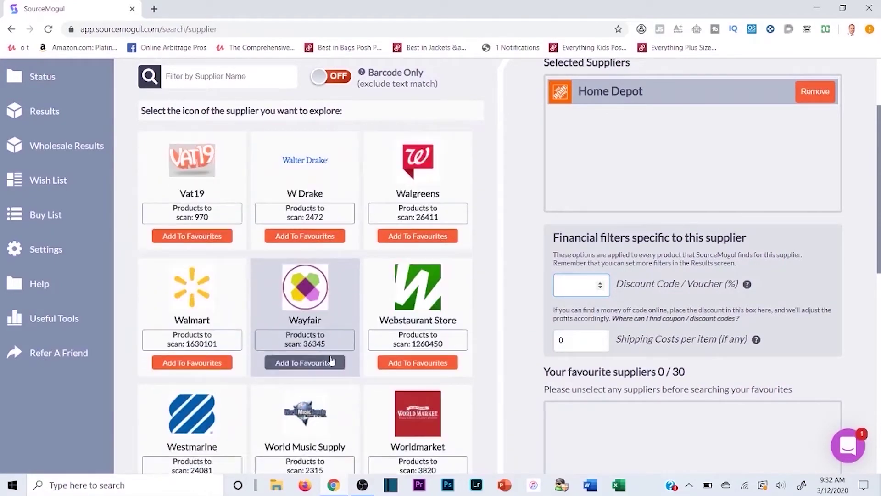
scroll(459, 337, down, 5)
scroll(421, 287, up, 10)
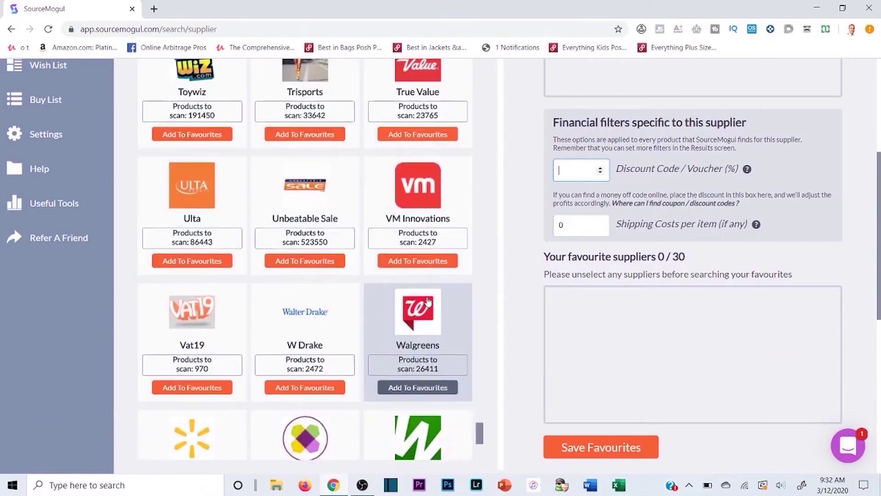
scroll(405, 294, up, 15)
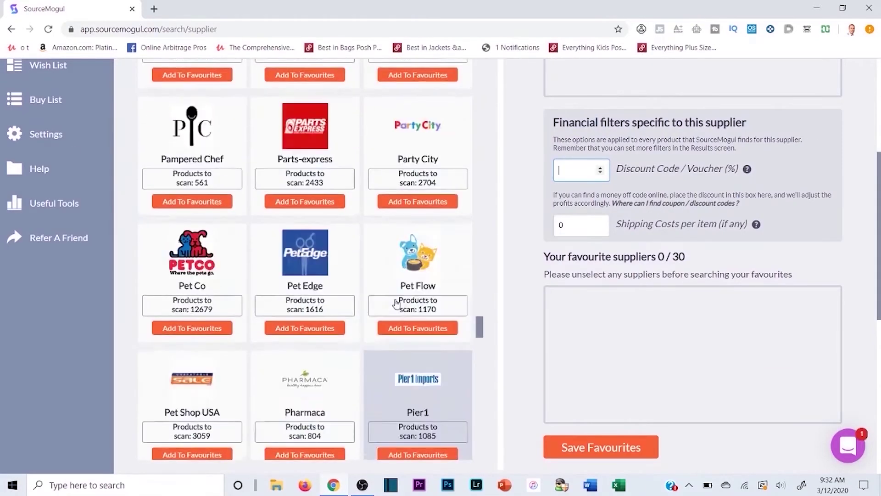
scroll(643, 329, up, 5)
scroll(643, 328, down, 3)
scroll(645, 283, up, 2)
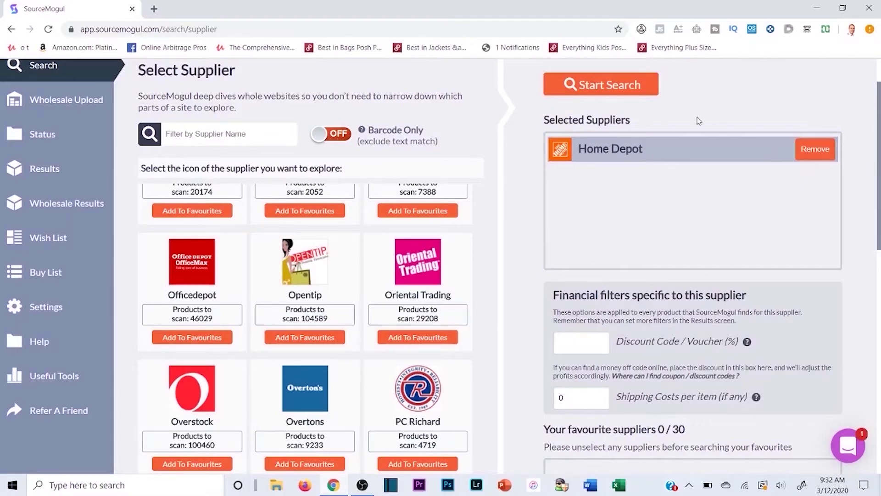
click(617, 86)
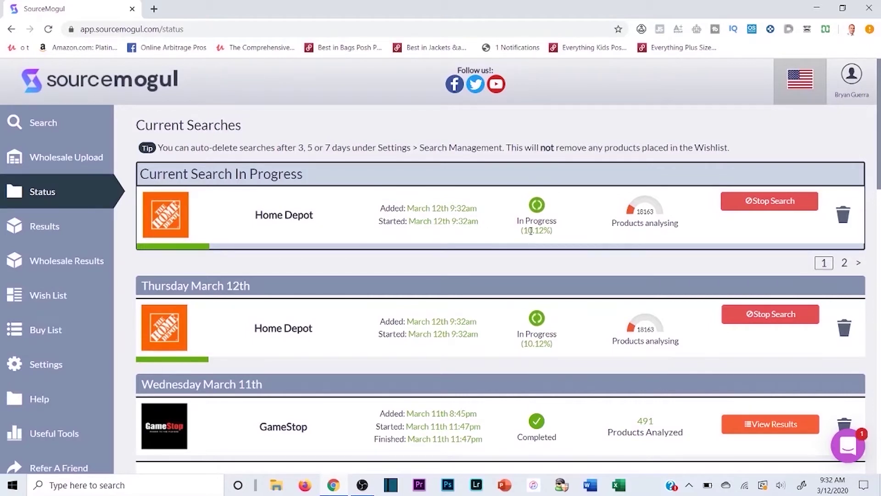
Scroll the Status page to the finished Barnes & Noble search and view its results
scroll(531, 238, down, 2)
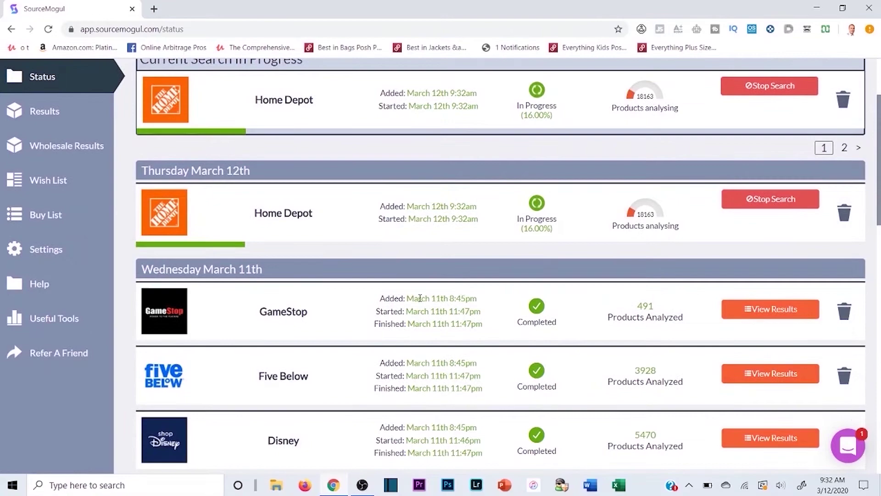
scroll(530, 243, down, 5)
scroll(419, 285, down, 6)
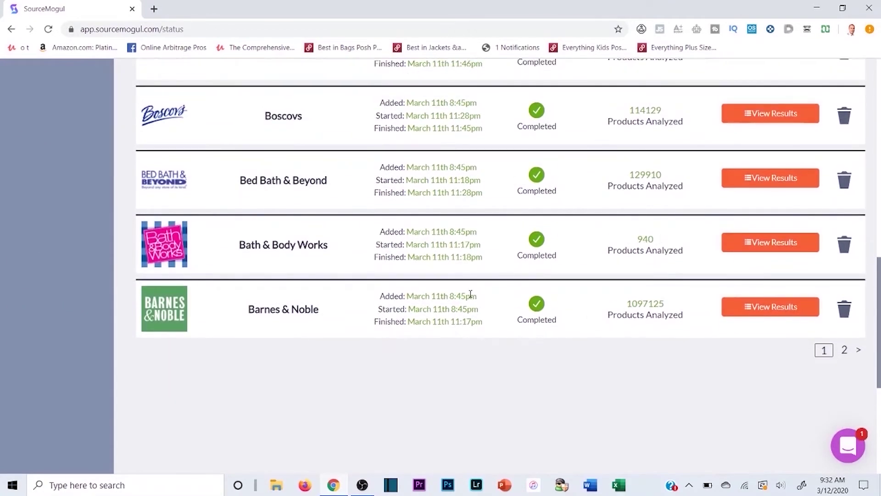
click(761, 307)
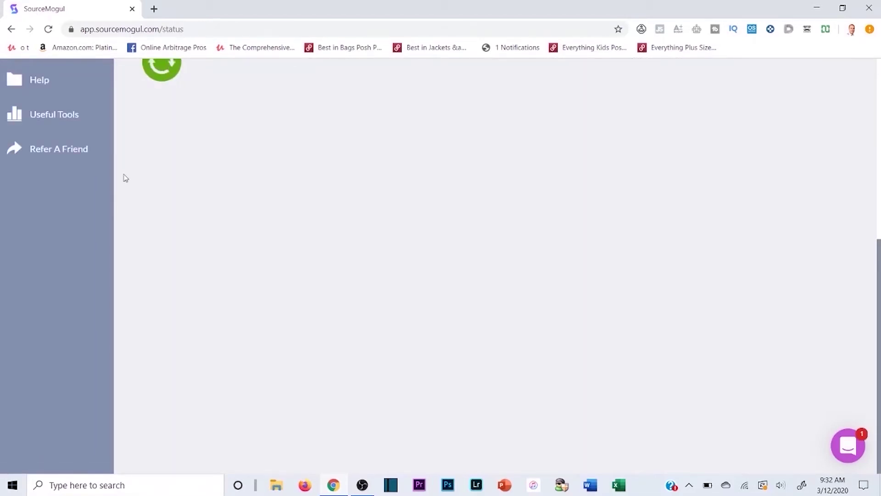
Review the Barnes & Noble results, highlighting the 10000 total results count
scroll(329, 120, down, 10)
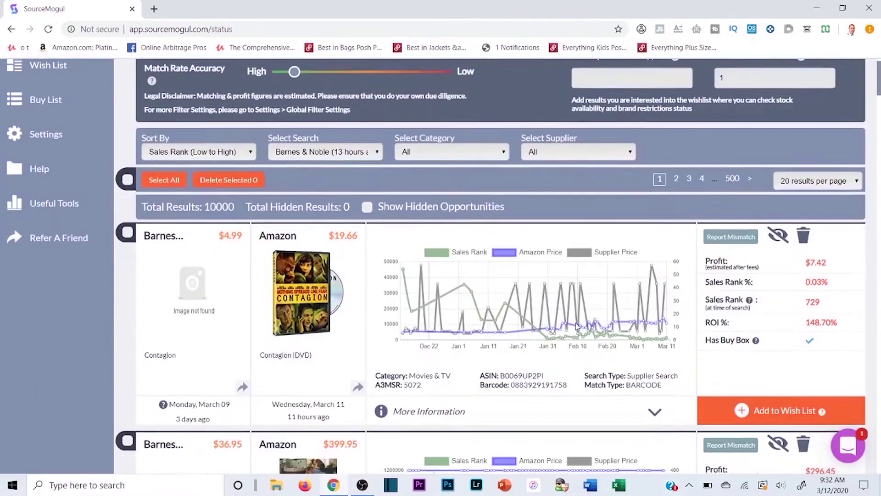
scroll(448, 161, up, 10)
scroll(448, 161, down, 1)
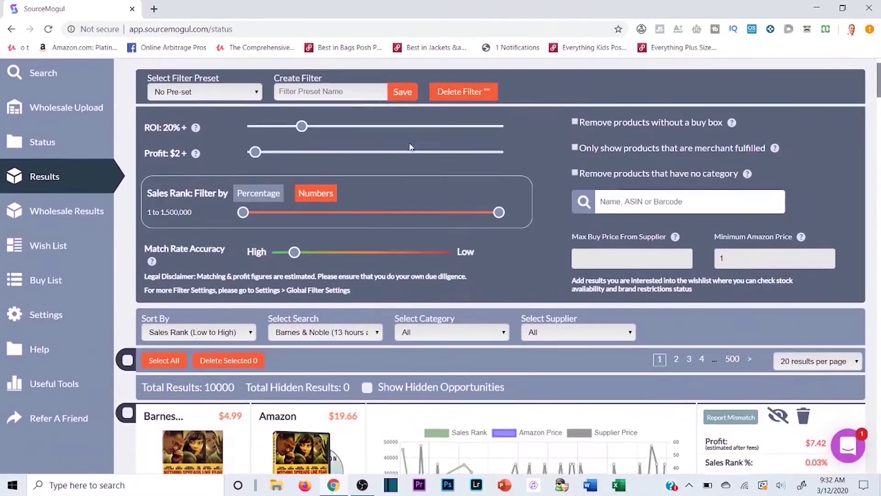
scroll(504, 183, up, 2)
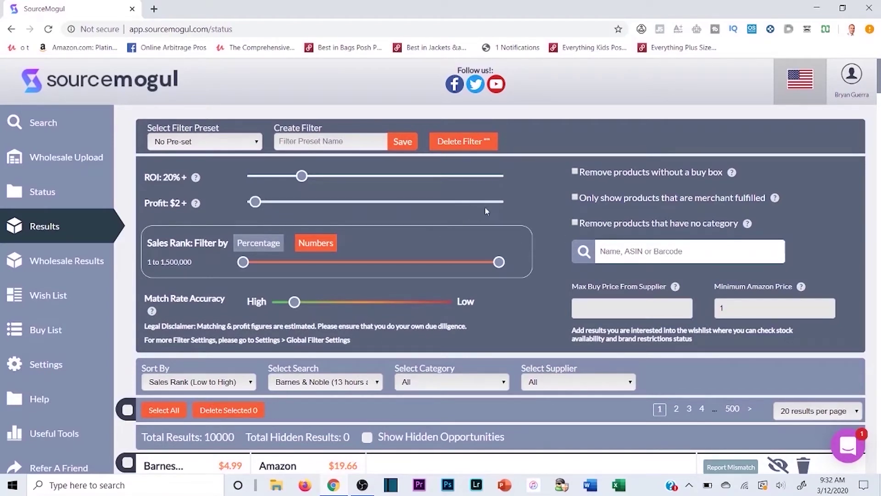
scroll(550, 193, down, 4)
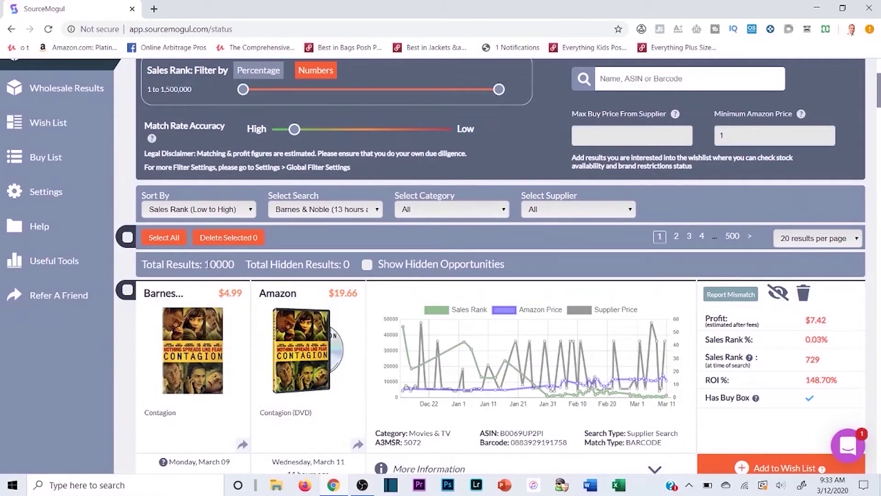
drag(206, 261, 243, 268)
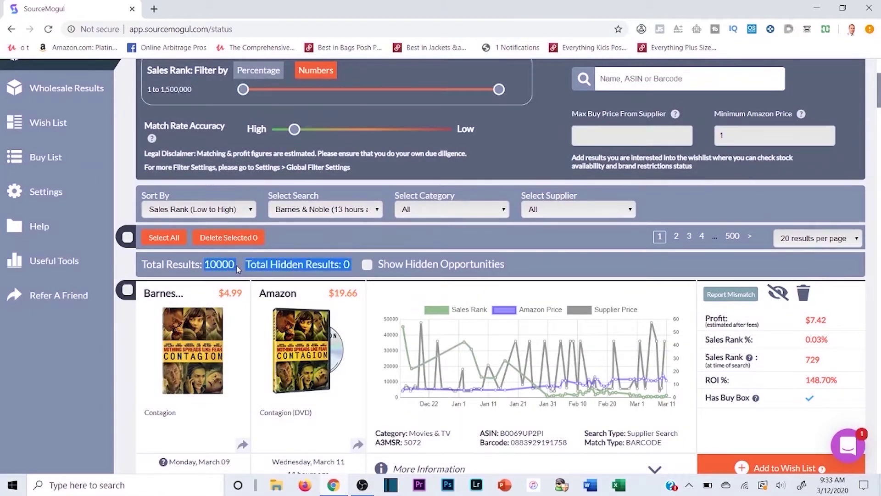
scroll(380, 376, down, 4)
scroll(387, 359, up, 8)
scroll(413, 362, down, 10)
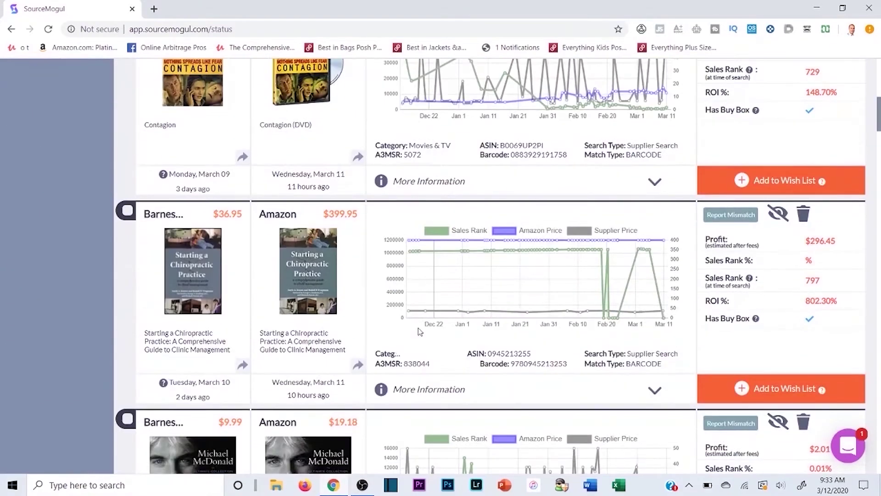
scroll(400, 317, up, 10)
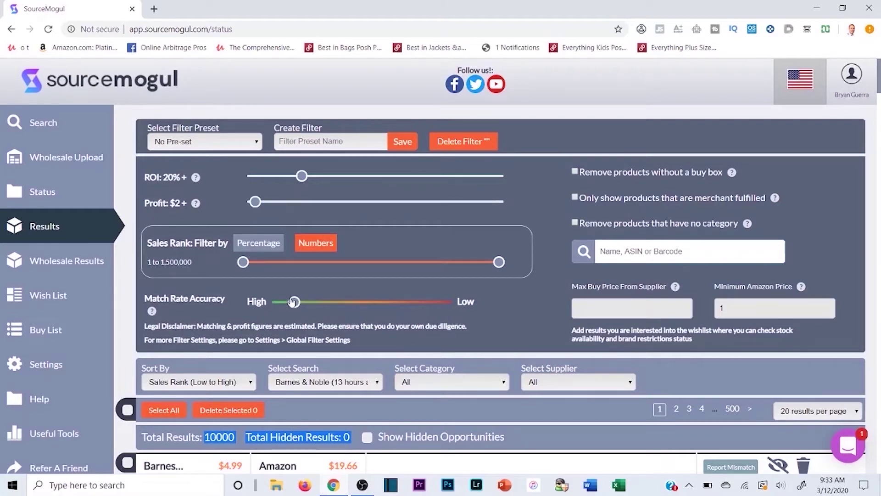
Slide Match Rate Accuracy toward High, then demonstrate the Low setting
drag(292, 302, 278, 304)
click(234, 434)
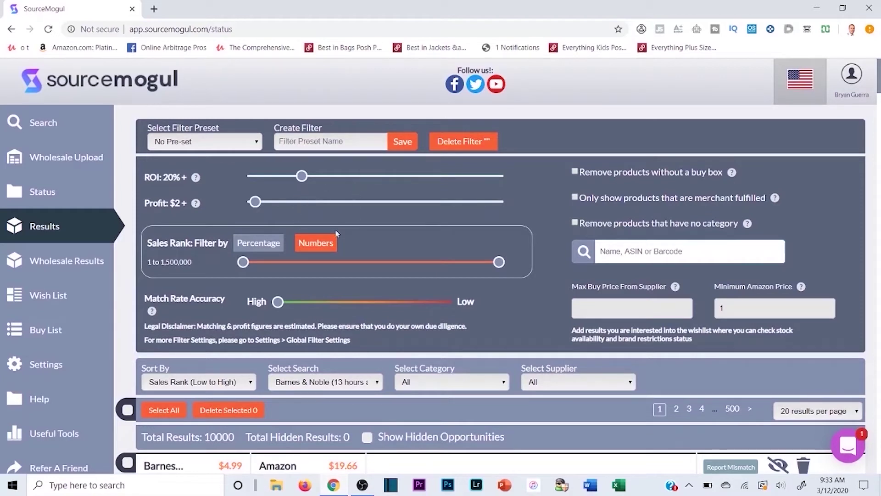
mouse_move(244, 272)
mouse_move(280, 302)
mouse_down()
mouse_move(393, 304)
mouse_move(270, 303)
mouse_up()
scroll(269, 291, down, 5)
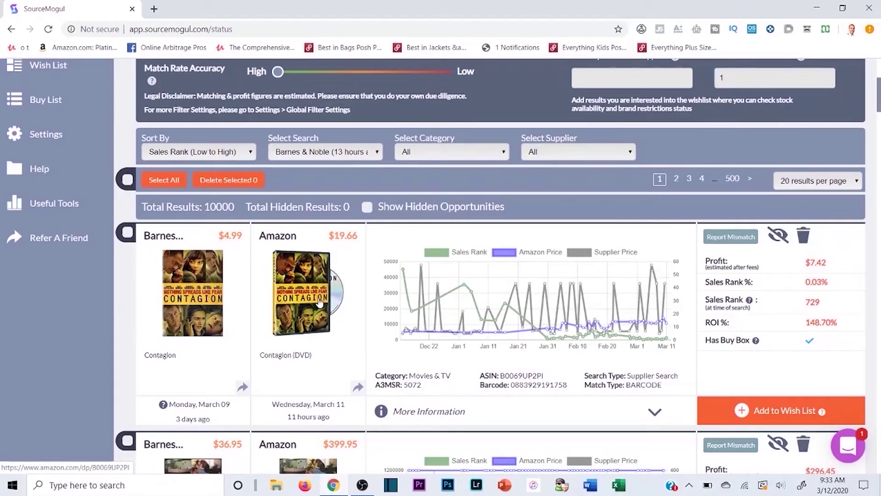
scroll(321, 289, up, 2)
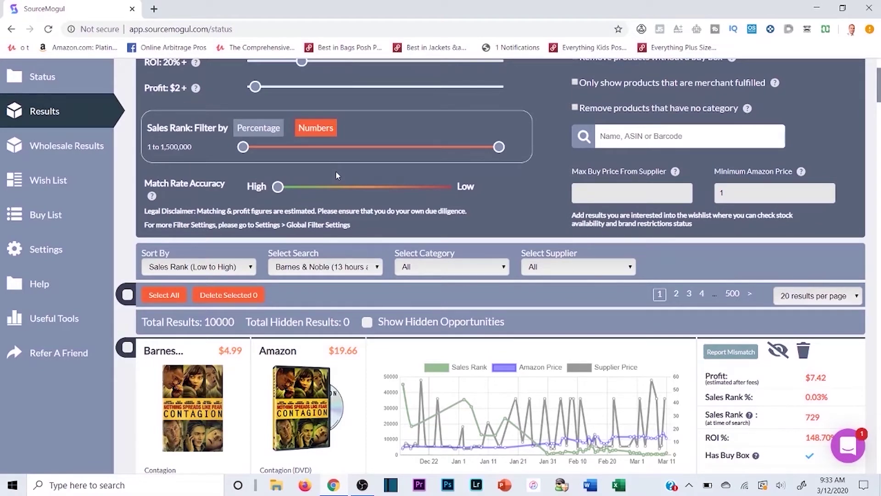
mouse_move(275, 195)
mouse_down()
mouse_move(460, 191)
mouse_move(260, 191)
mouse_up()
scroll(358, 221, down, 3)
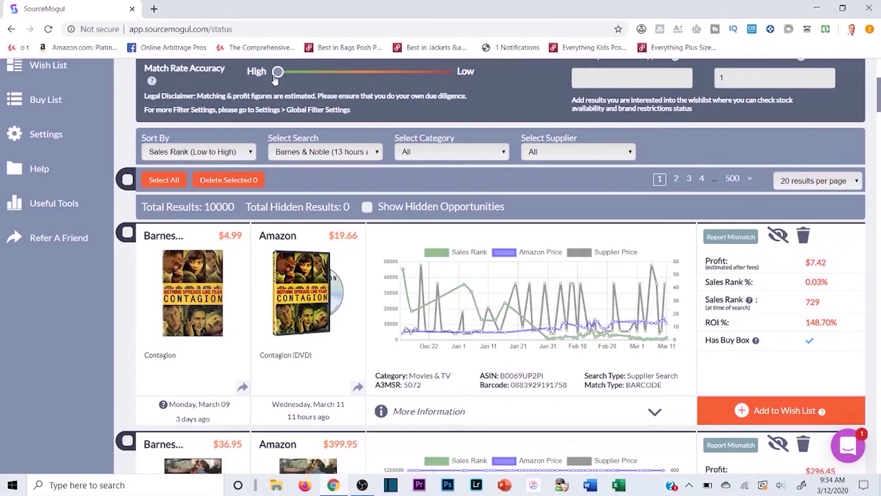
scroll(219, 255, up, 3)
scroll(230, 272, down, 3)
scroll(207, 266, up, 5)
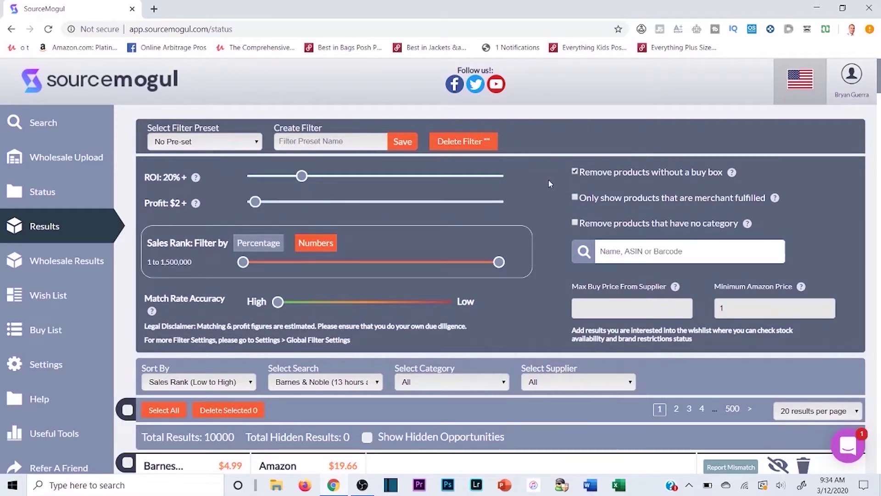
Set minimum ROI to 30%, minimum profit to $7 and maximum sales rank to 100,000
drag(303, 180, 327, 181)
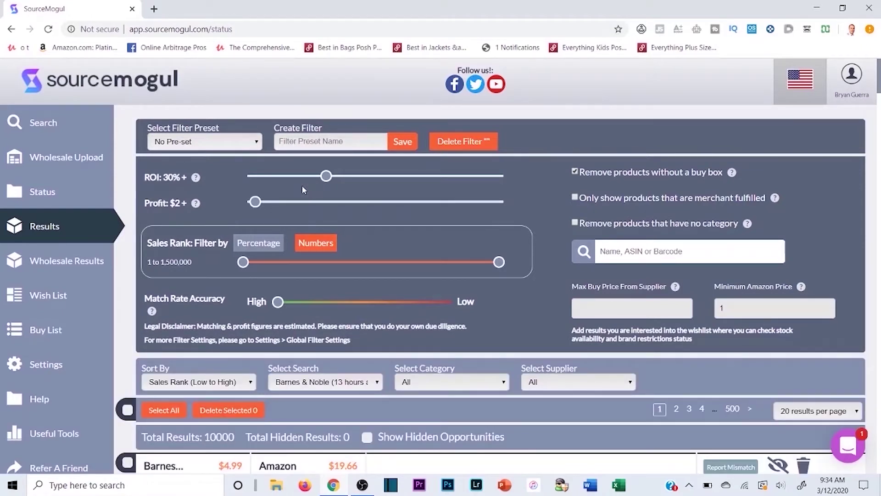
mouse_move(255, 202)
mouse_down()
mouse_move(286, 203)
mouse_move(269, 205)
mouse_up()
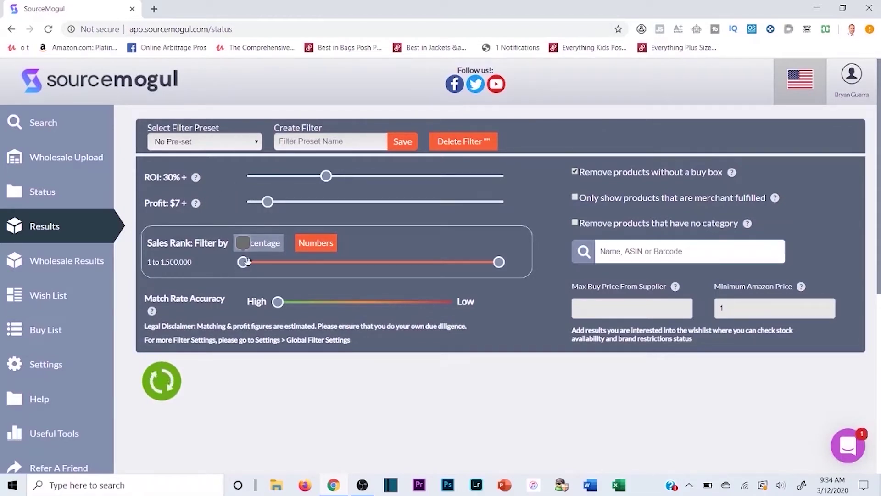
drag(499, 262, 454, 268)
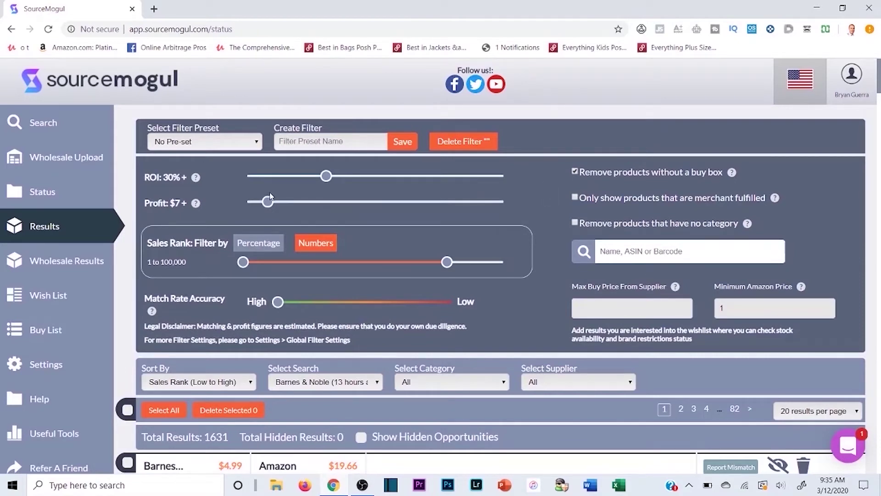
scroll(269, 196, down, 5)
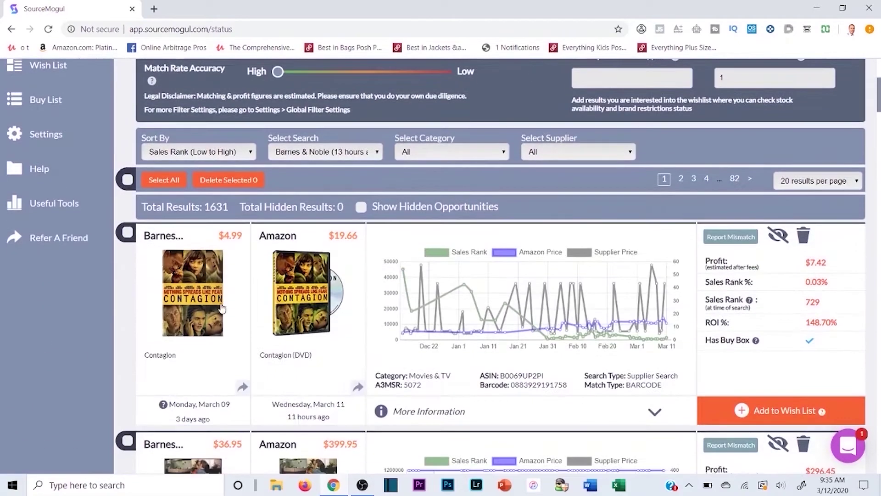
drag(206, 204, 346, 205)
click(230, 205)
scroll(238, 253, down, 1)
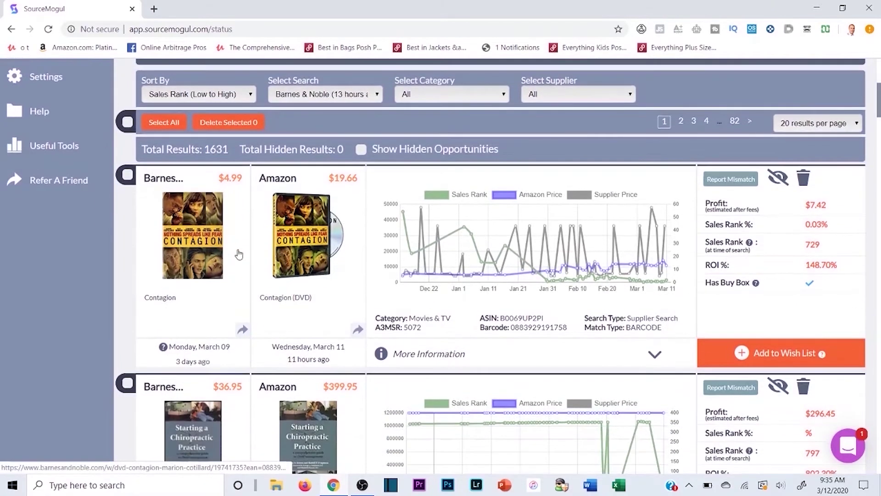
scroll(238, 252, up, 4)
scroll(366, 182, up, 3)
scroll(322, 281, down, 1)
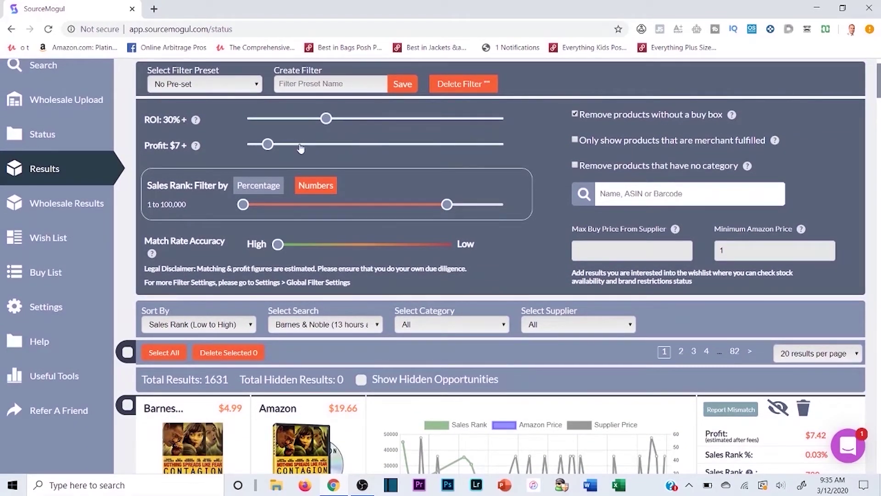
scroll(555, 133, down, 1)
scroll(542, 137, up, 2)
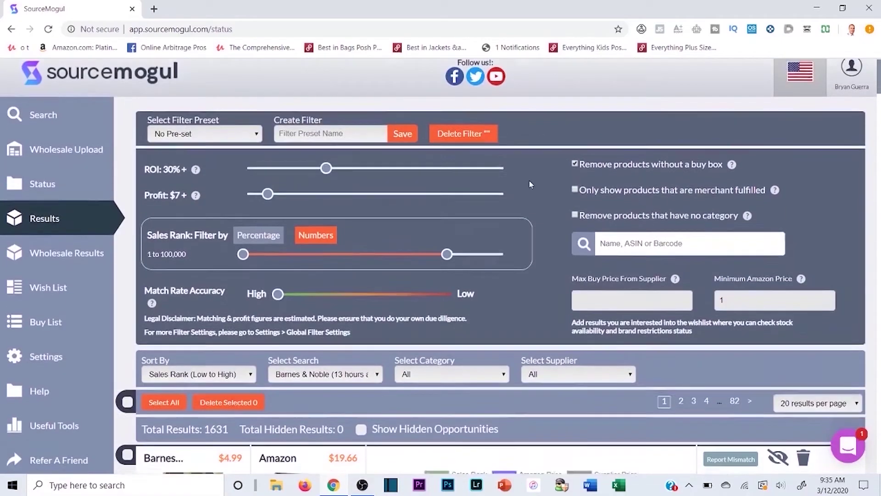
scroll(532, 156, down, 3)
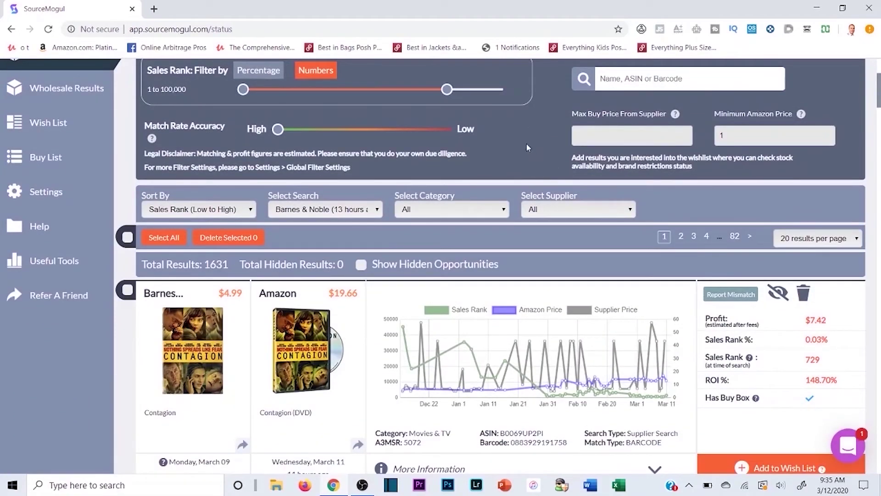
scroll(550, 138, down, 2)
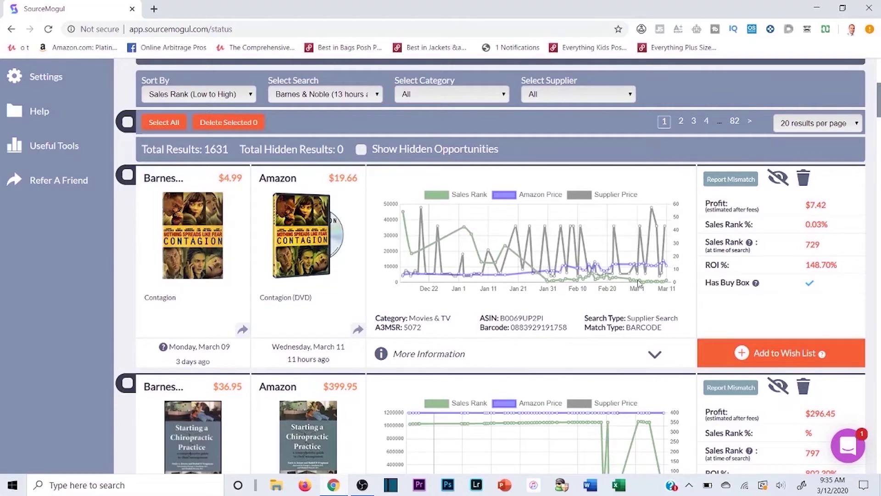
drag(706, 204, 833, 203)
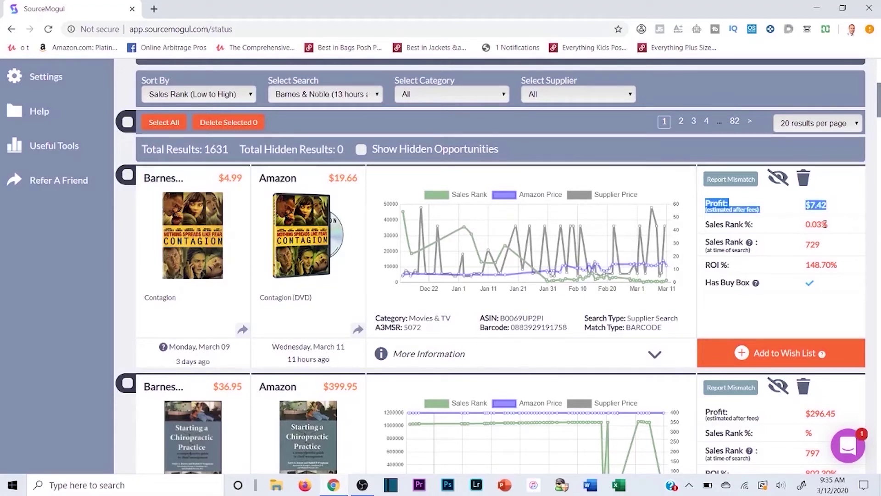
drag(781, 248, 818, 244)
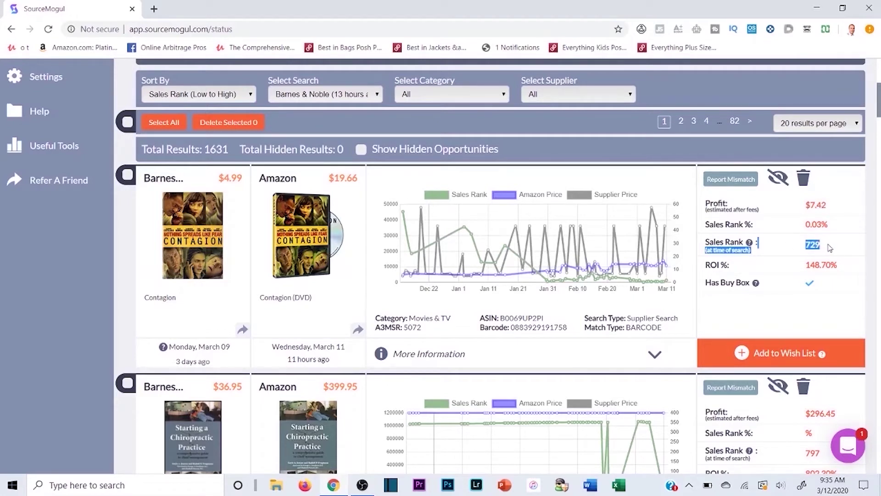
click(830, 248)
drag(799, 266, 847, 266)
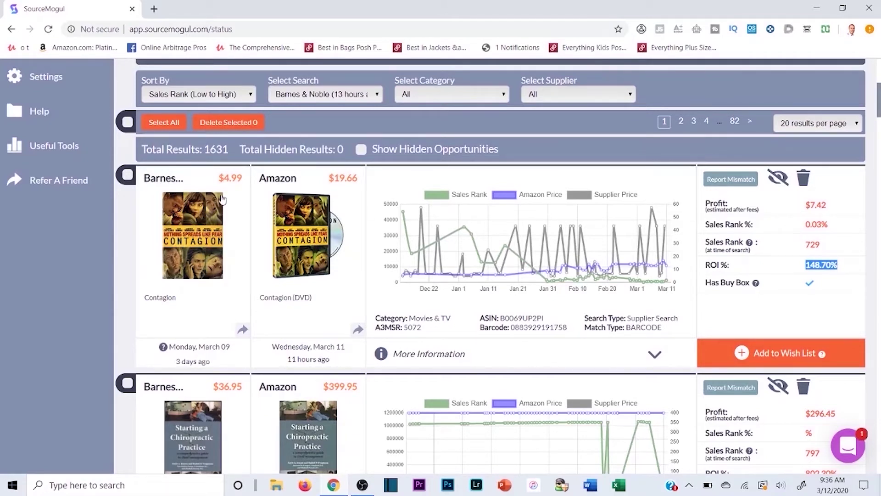
click(103, 278)
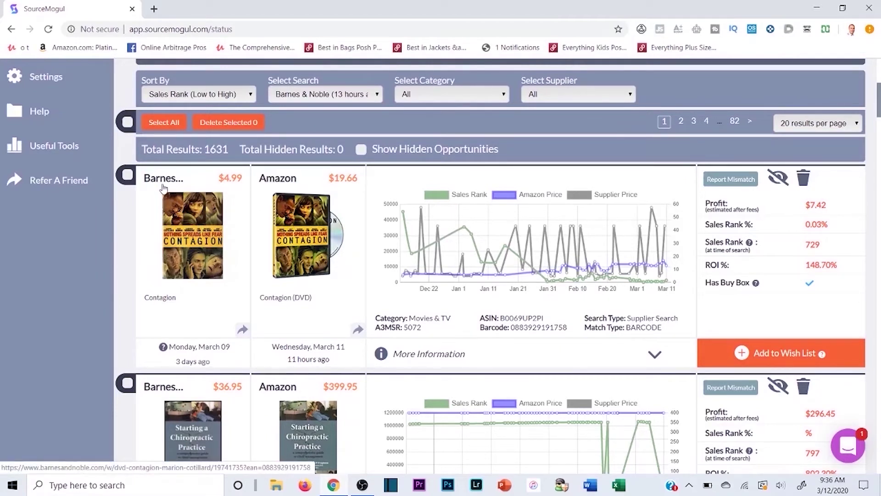
Confirm the Contagion DVD's $4.99 Barnes & Noble price in a new tab, then return to SourceMogul
click(193, 238)
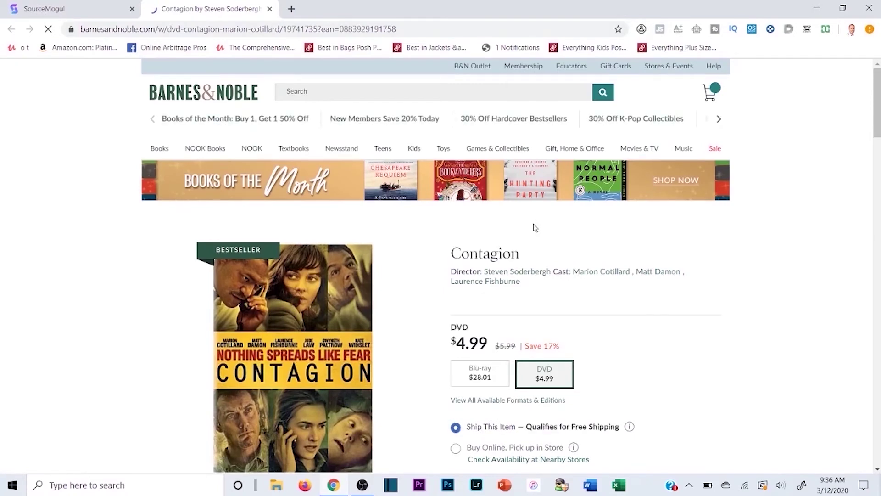
scroll(510, 239, down, 2)
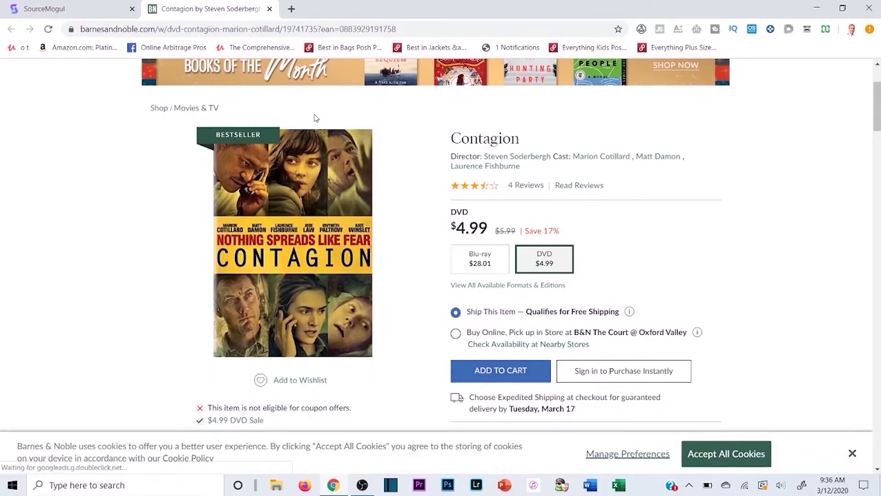
click(106, 9)
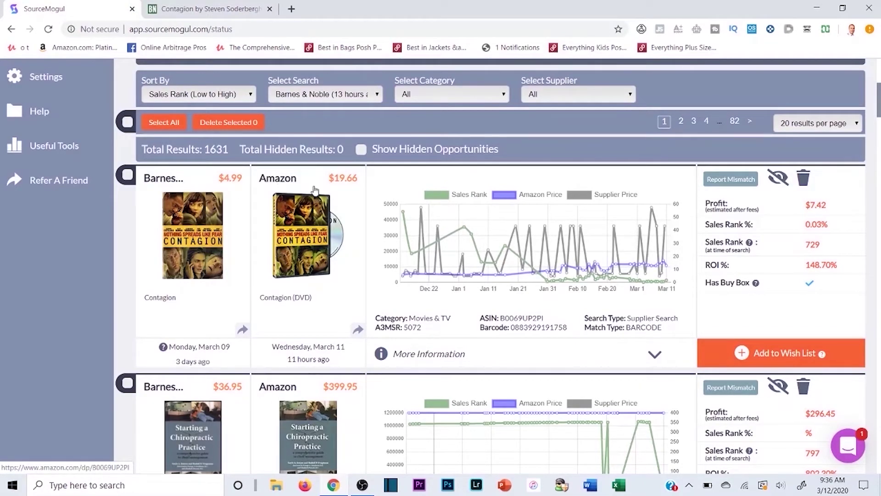
Open all Amazon buying options for the Contagion DVD, noting the lowest $15.65 offer
click(307, 242)
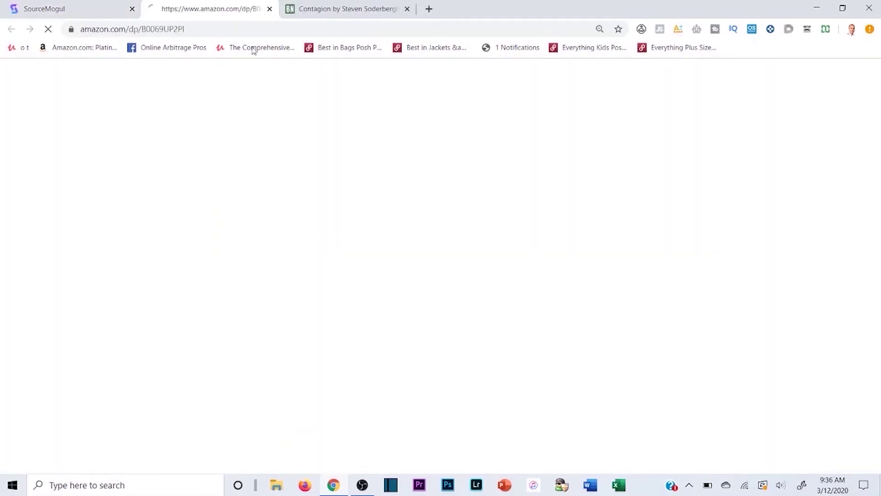
drag(214, 3, 350, 7)
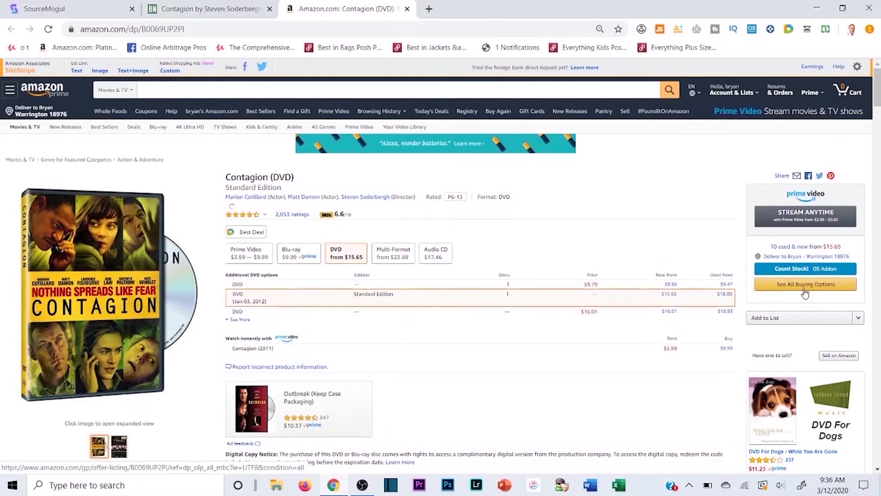
click(802, 287)
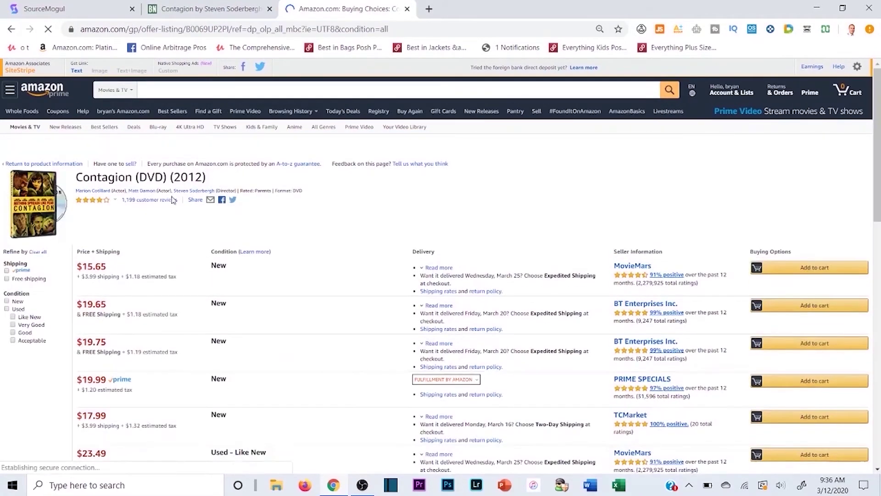
scroll(121, 347, down, 1)
scroll(120, 348, down, 1)
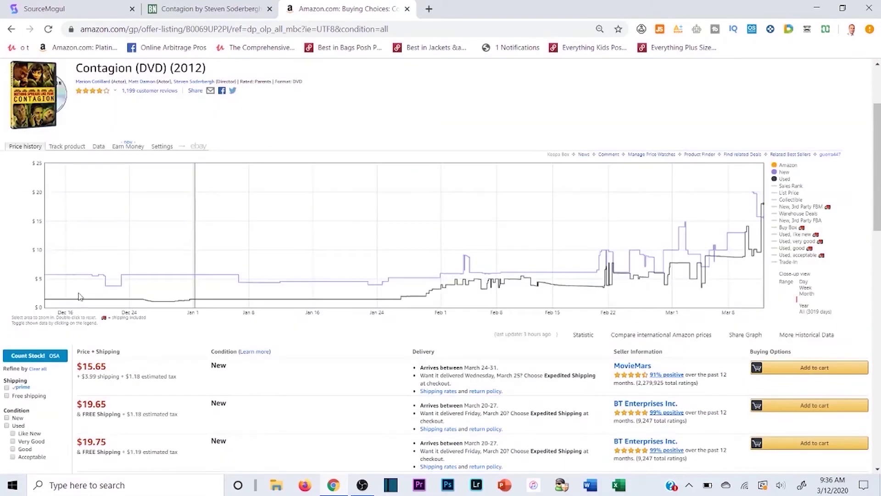
drag(76, 366, 189, 377)
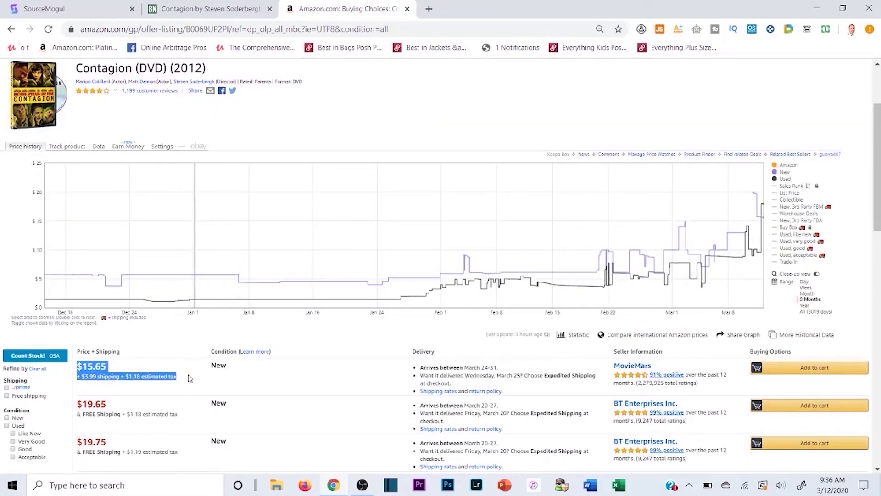
click(191, 376)
Filter the offers to Prime and New, note the $19.99 offer, and return to SourceMogul
scroll(189, 346, down, 1)
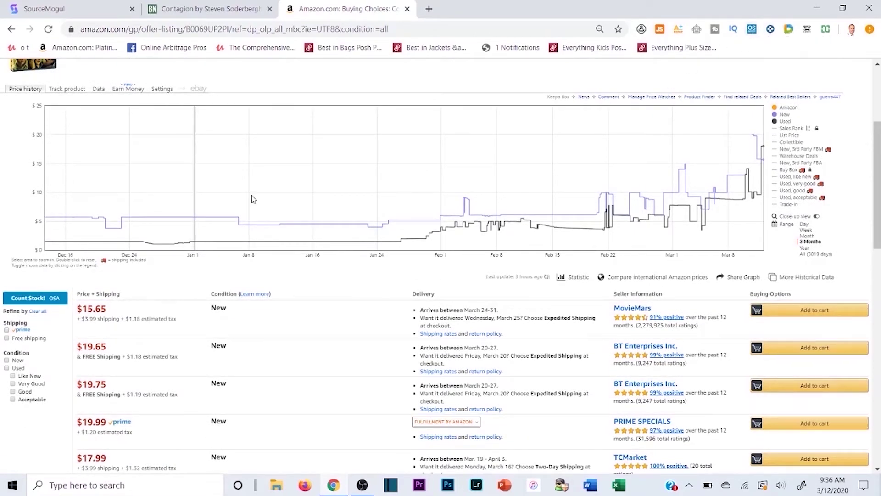
click(7, 330)
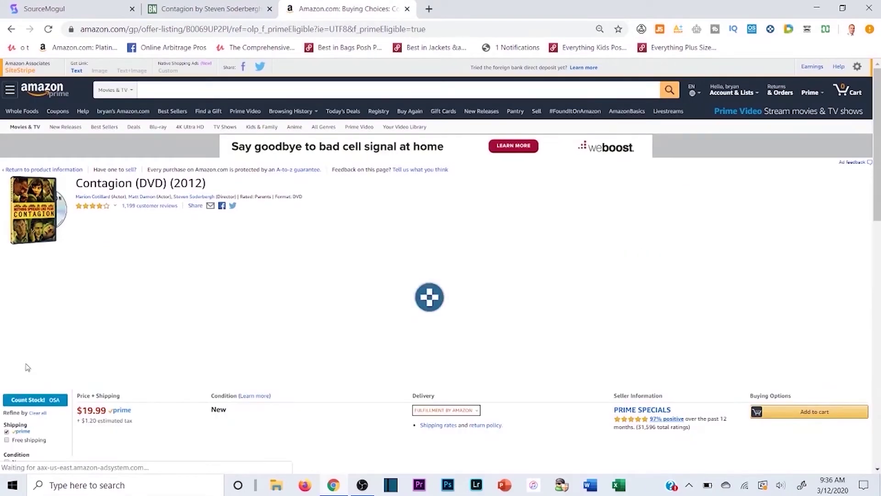
scroll(27, 367, down, 4)
click(6, 288)
scroll(198, 287, down, 2)
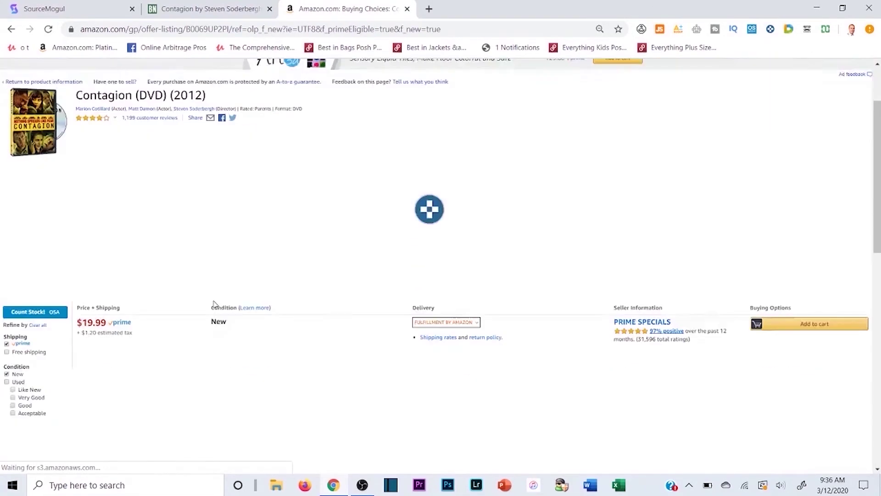
scroll(214, 305, down, 2)
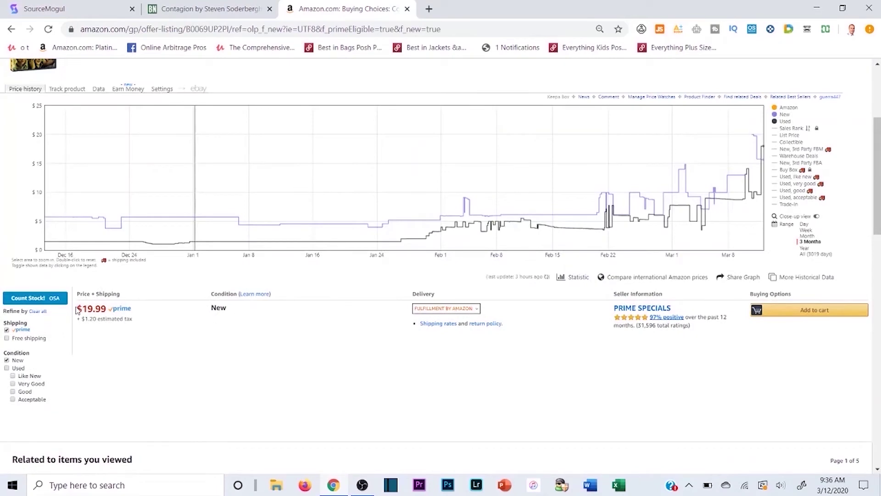
drag(80, 305, 134, 323)
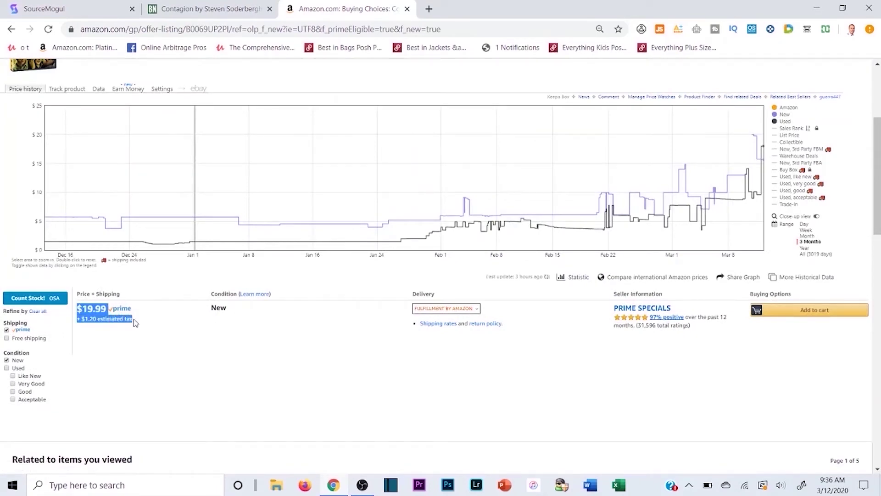
scroll(137, 298, up, 4)
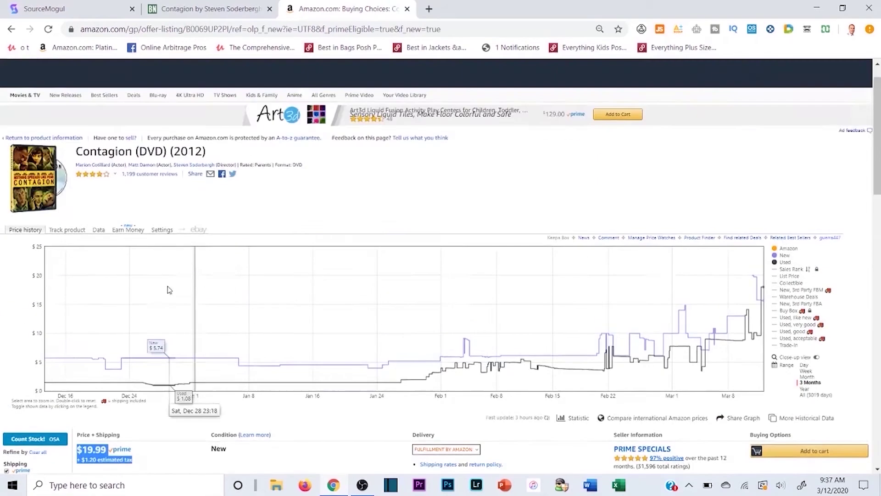
key(ctrl+shift+Tab)
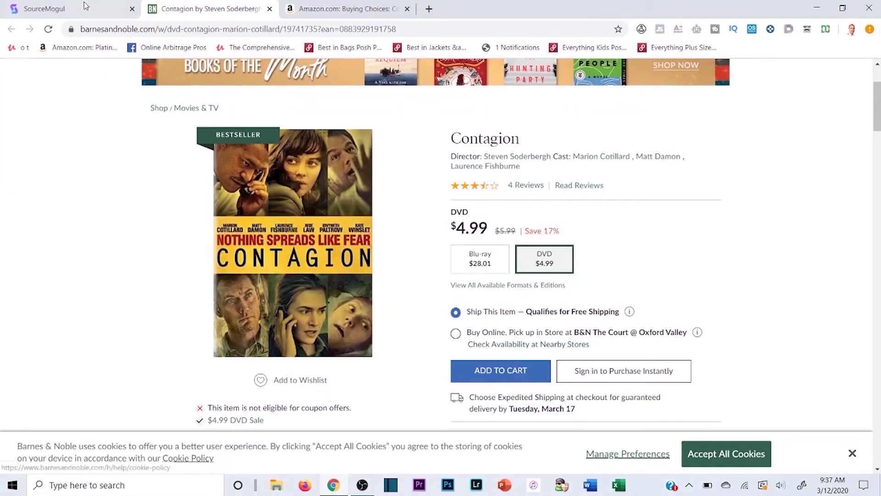
key(ctrl+shift+Tab)
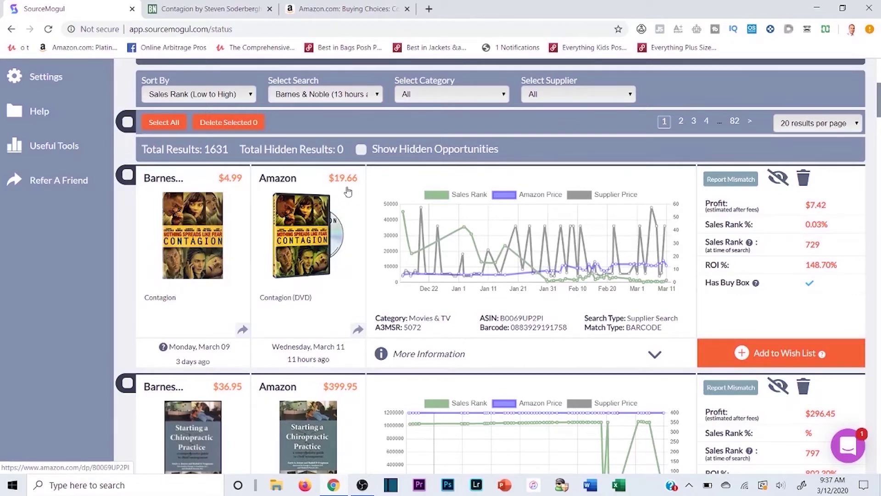
drag(806, 204, 837, 212)
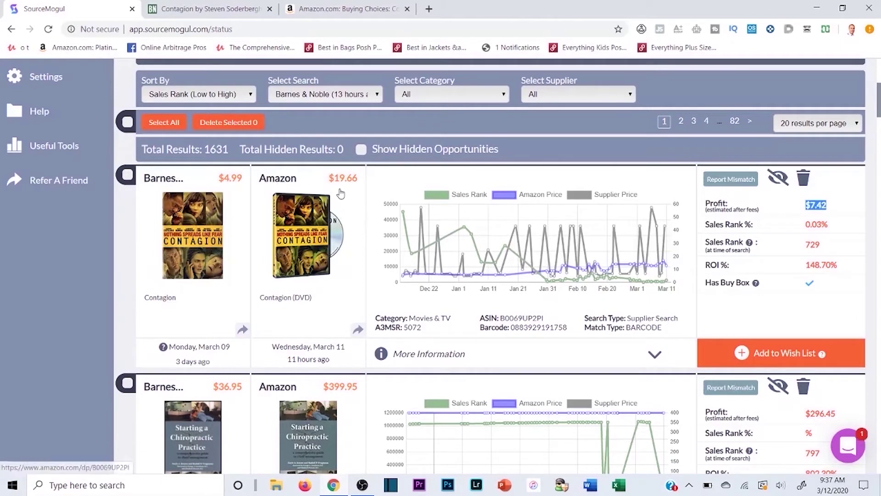
click(841, 206)
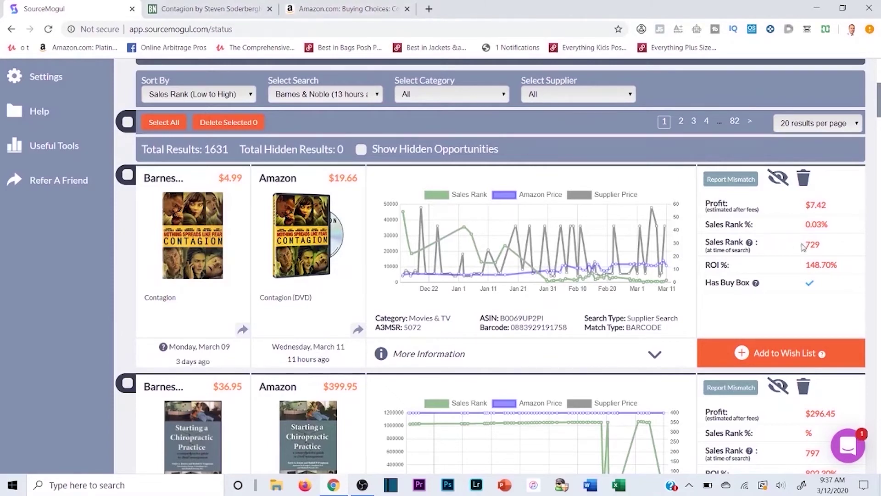
Open Amazon's Contagion (DVD) page and review the DVD offers starting at $15.65
click(344, 8)
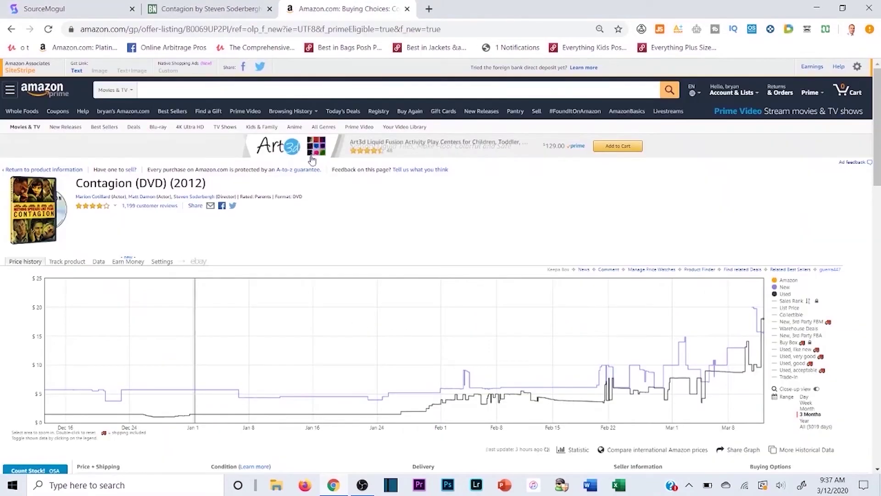
click(31, 207)
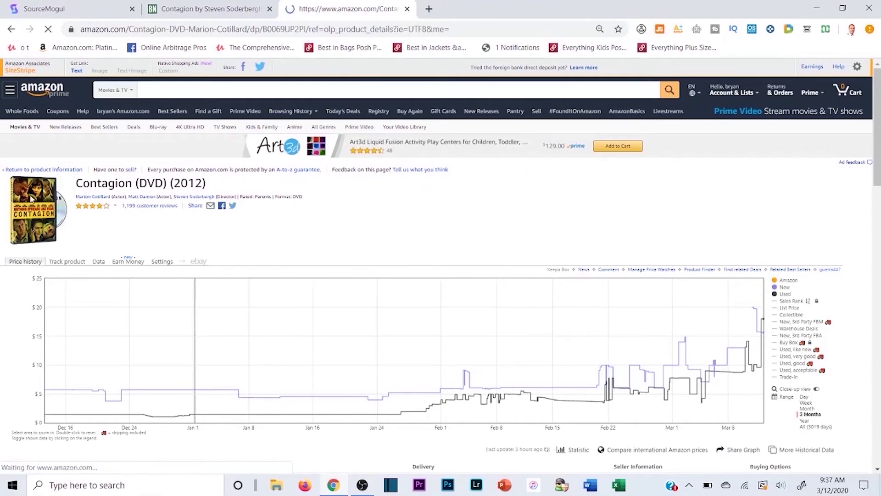
scroll(454, 225, down, 3)
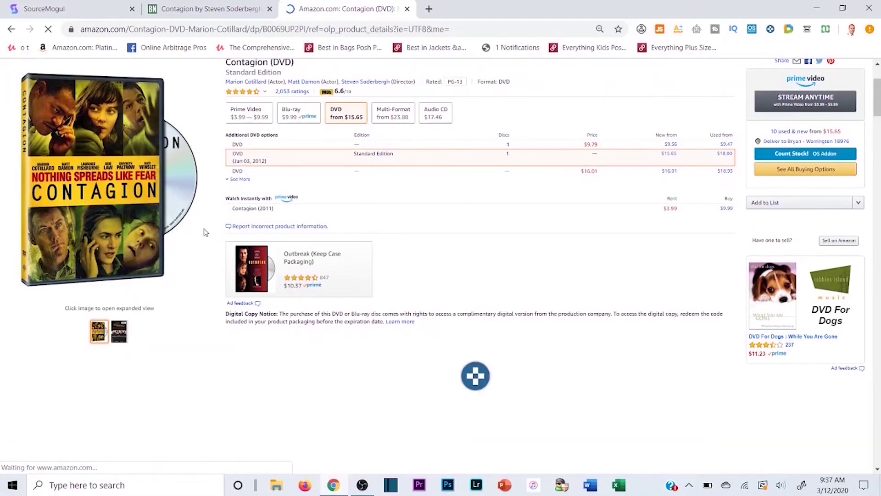
scroll(122, 208, down, 5)
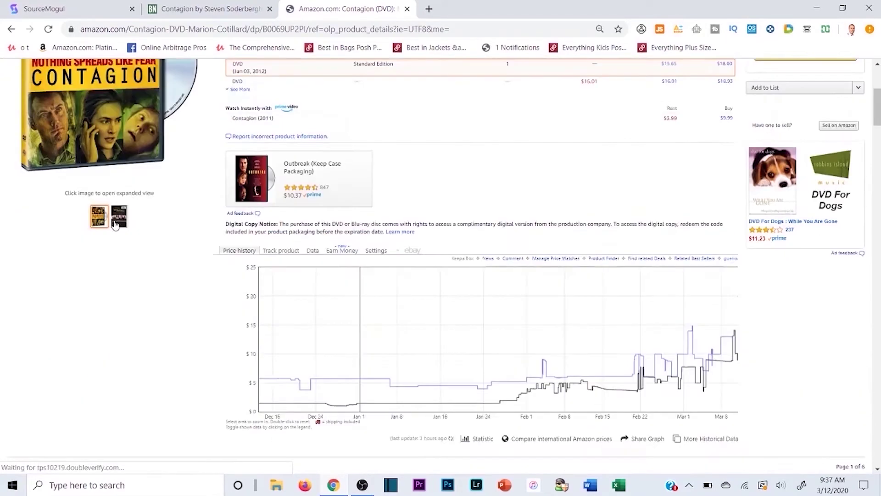
scroll(462, 167, down, 20)
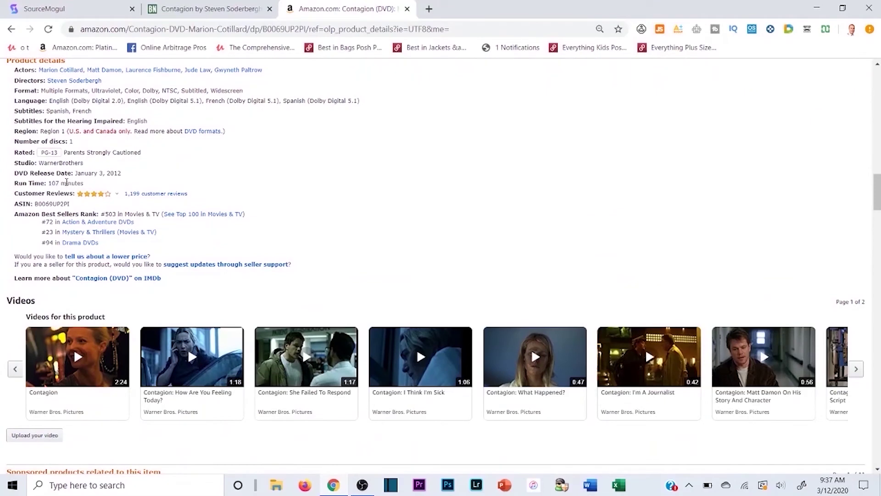
scroll(67, 182, up, 1)
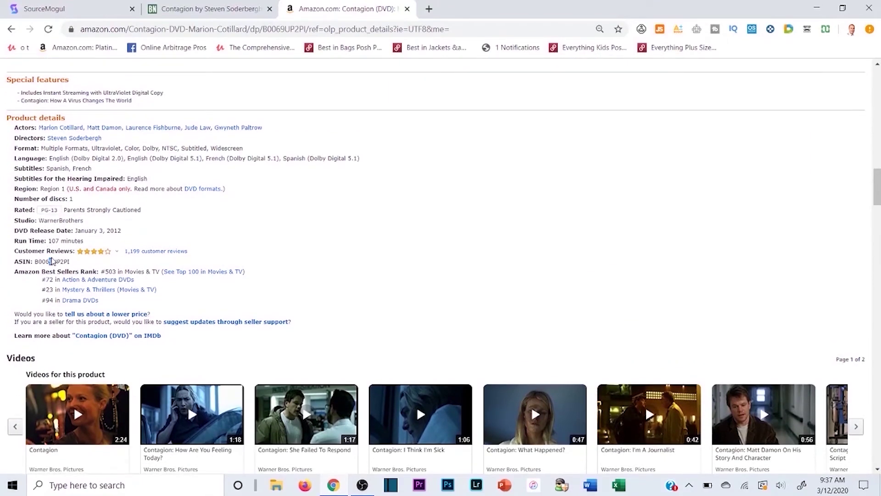
scroll(65, 261, down, 1)
scroll(384, 210, up, 2)
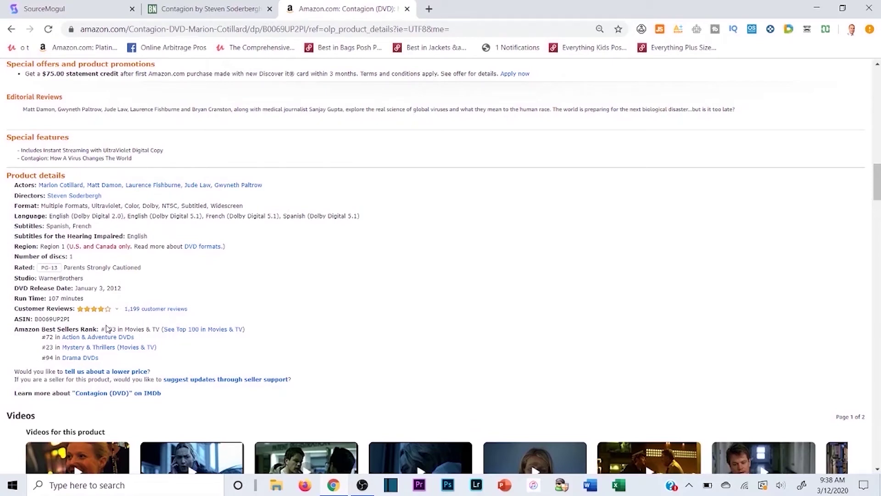
Check Contagion's #503 Movies & TV sales rank and JungleScout's sales estimate
drag(14, 329, 176, 330)
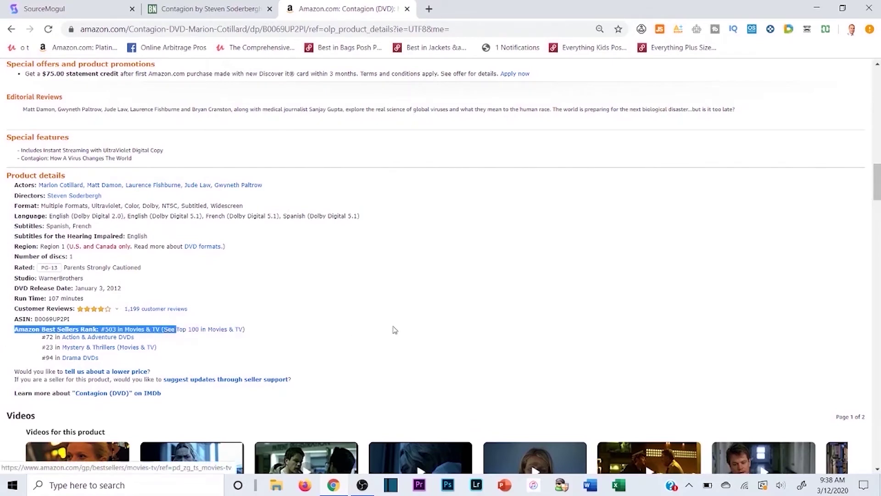
click(292, 336)
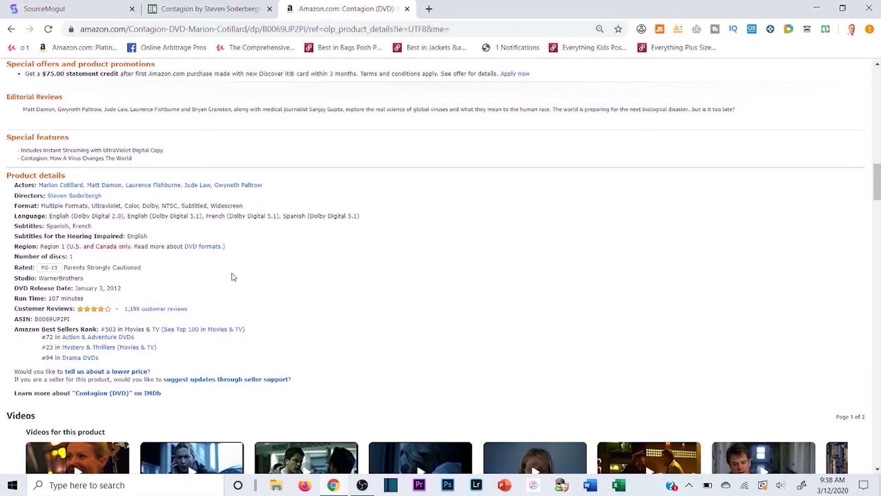
scroll(233, 276, down, 1)
click(661, 29)
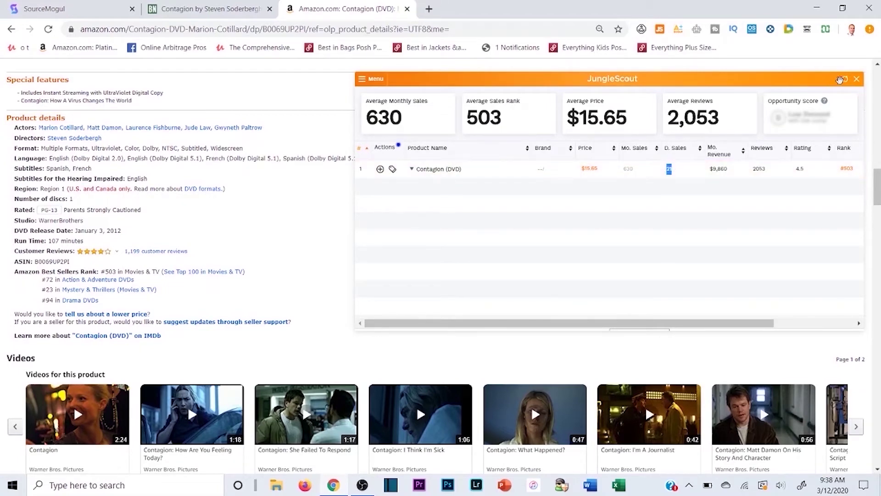
click(856, 79)
scroll(342, 220, up, 20)
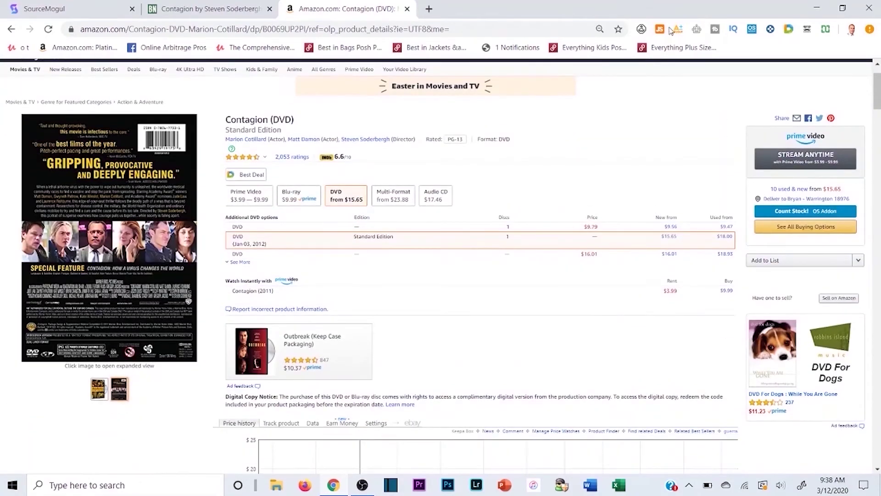
Launch the AMZScout FBA Calculator for Contagion, glancing at the B&N and SourceMogul tabs
click(677, 32)
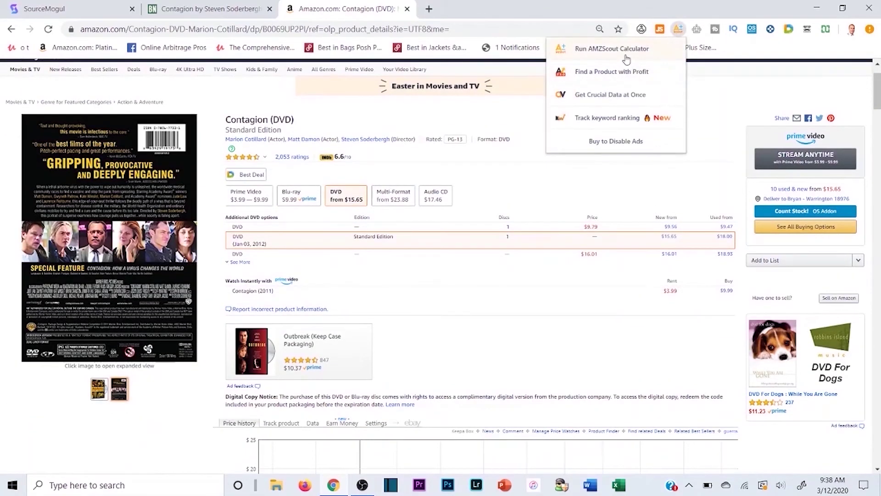
click(627, 54)
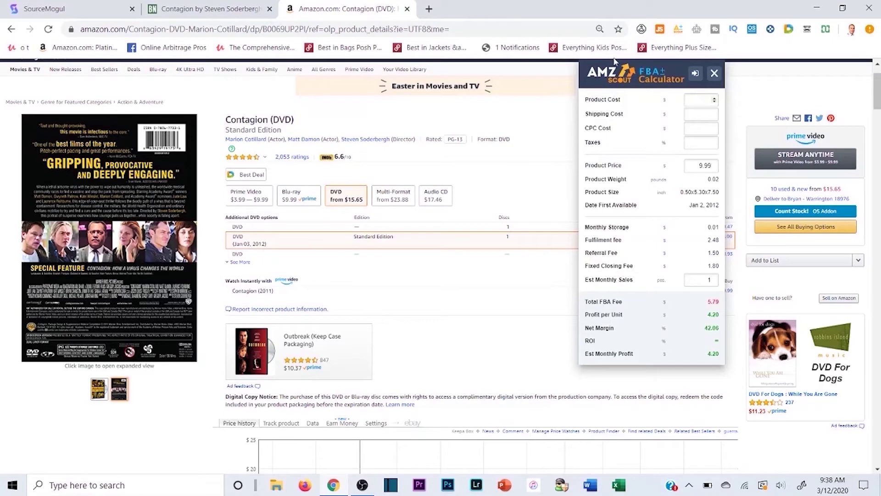
click(184, 8)
click(118, 5)
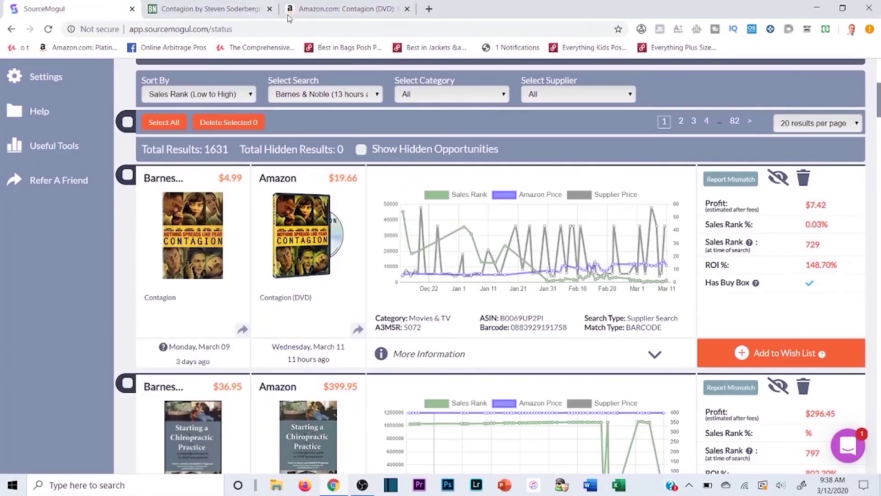
click(345, 6)
Enter product cost 4.99 and shipping cost 1 in the calculator
click(700, 99)
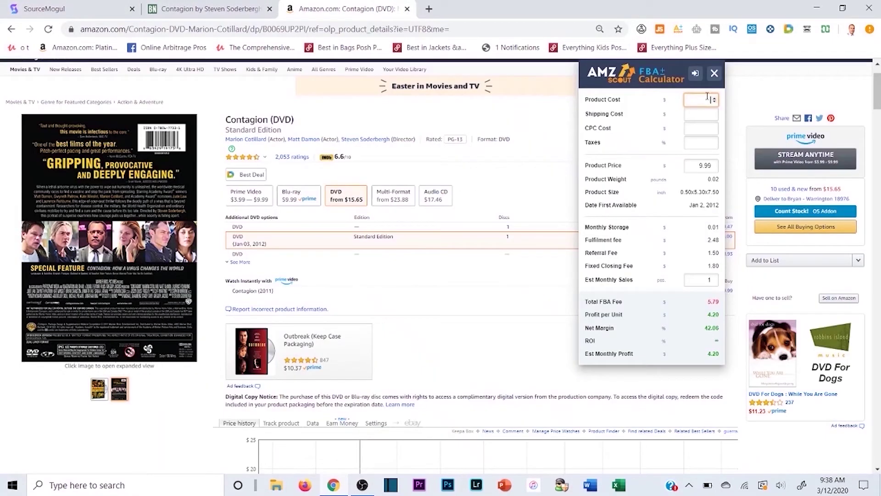
click(702, 111)
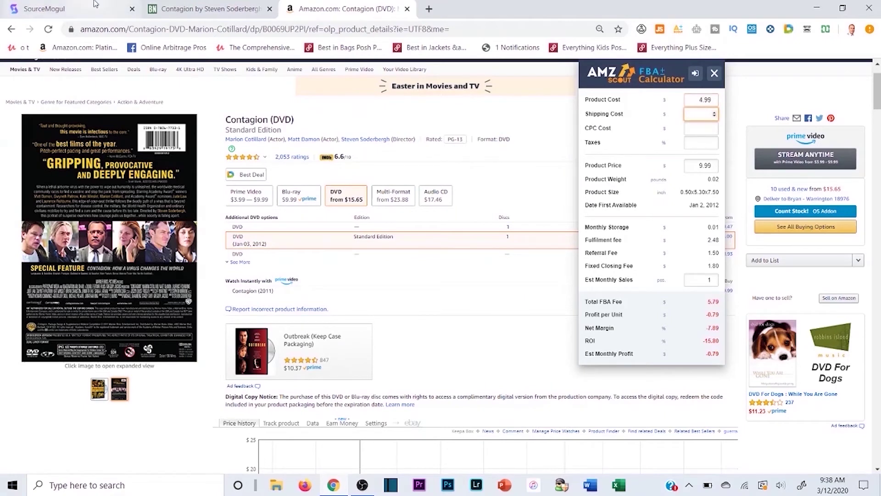
click(115, 7)
click(213, 5)
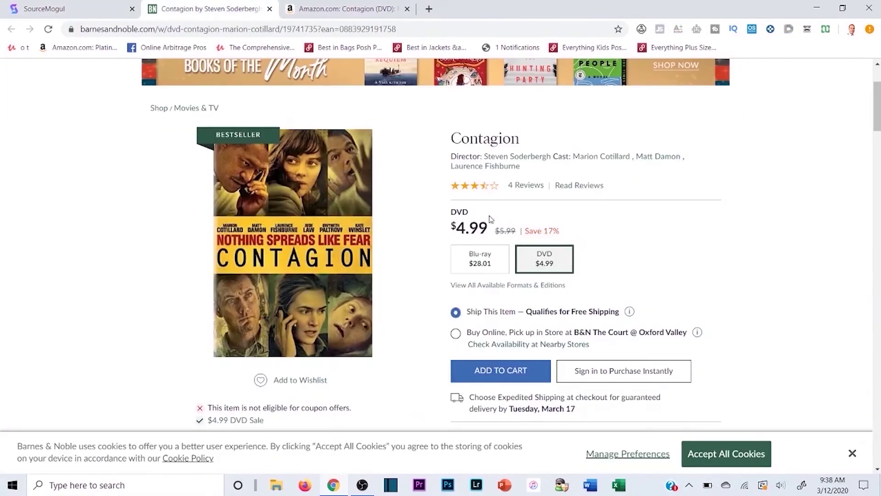
click(364, 7)
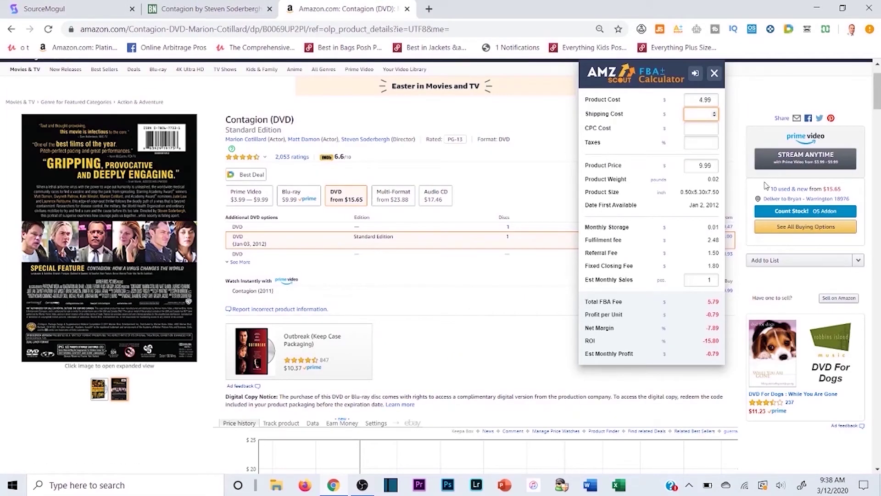
click(628, 133)
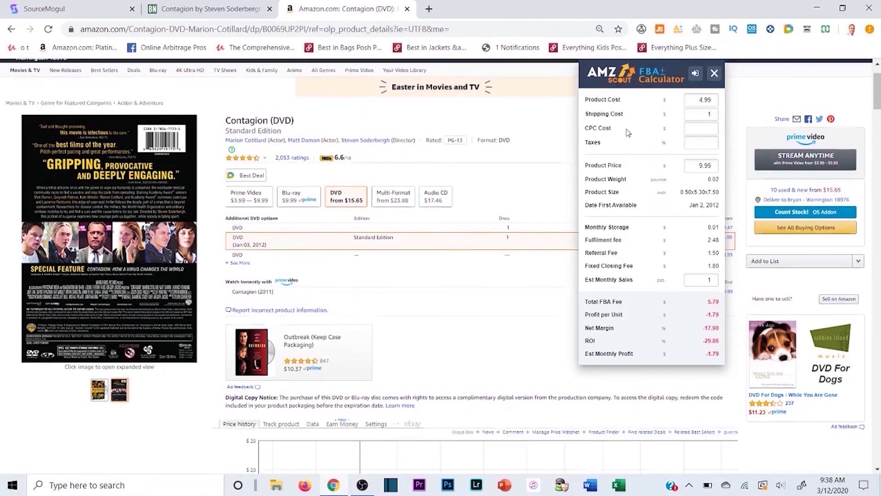
Set the calculator's product price to 19.66
scroll(663, 121, up, 1)
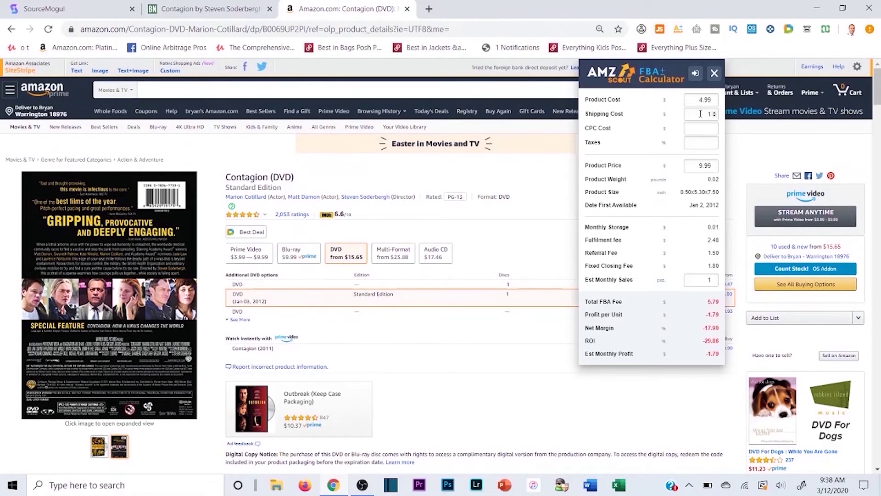
double_click(693, 169)
text(15)
text(.6)
text(6)
click(69, 8)
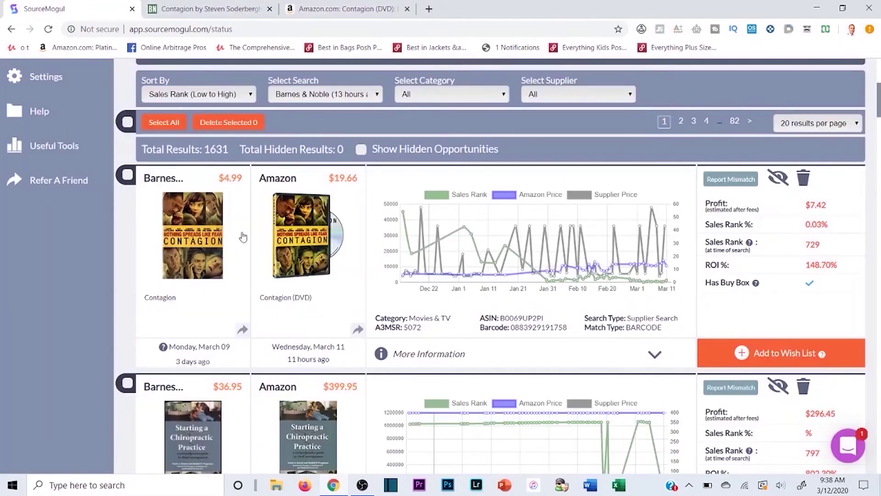
click(306, 5)
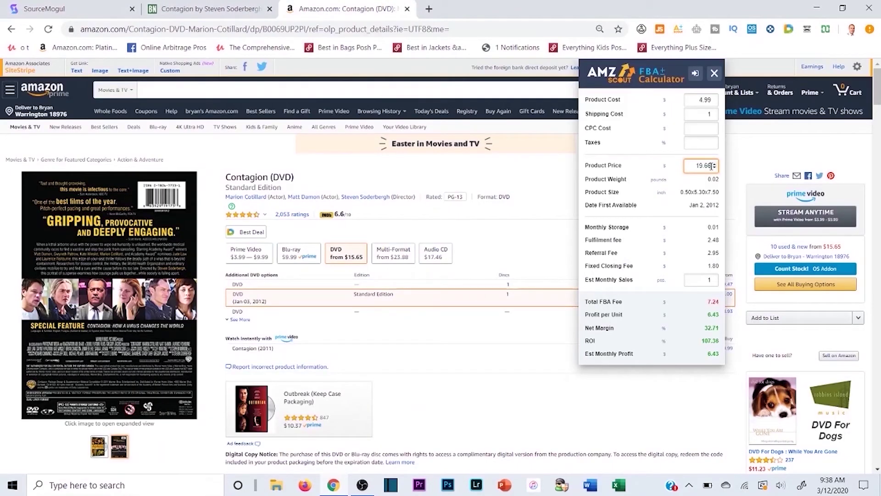
click(657, 211)
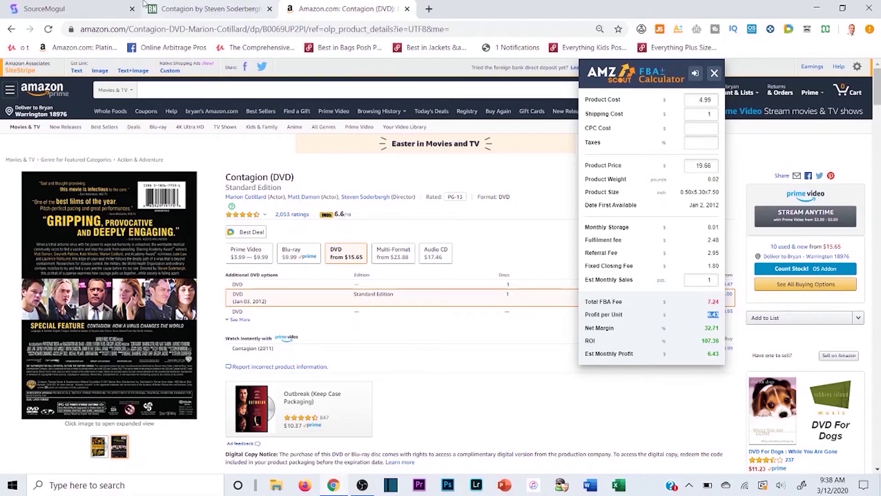
Compare the 6.43 profit per unit against SourceMogul's $7.42 estimated profit
key(ctrl+1)
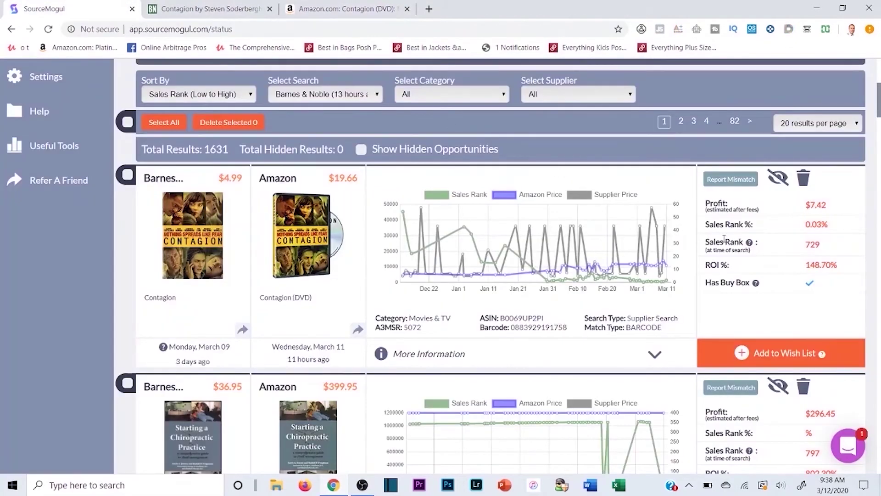
double_click(813, 204)
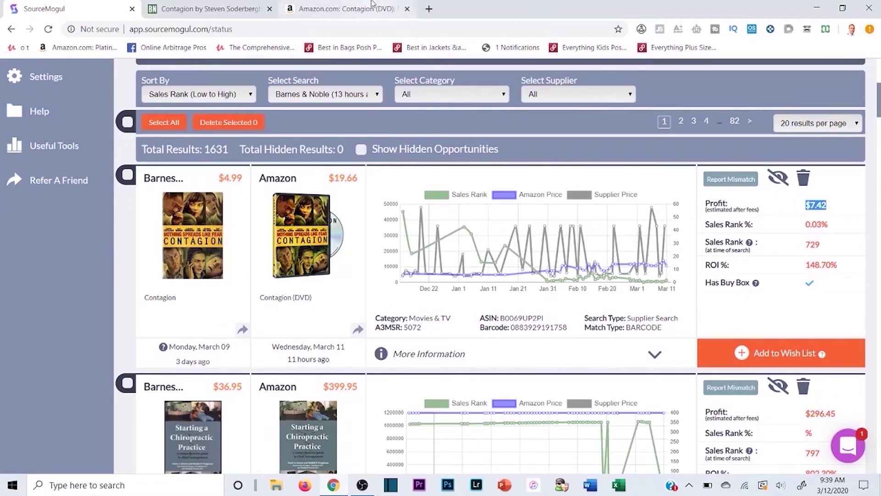
click(344, 8)
click(673, 308)
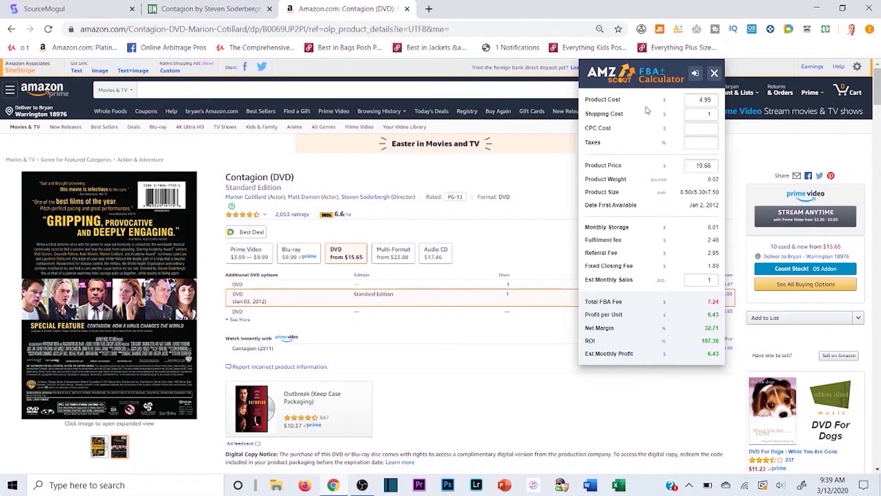
drag(690, 98, 718, 101)
double_click(701, 114)
click(702, 315)
click(247, 9)
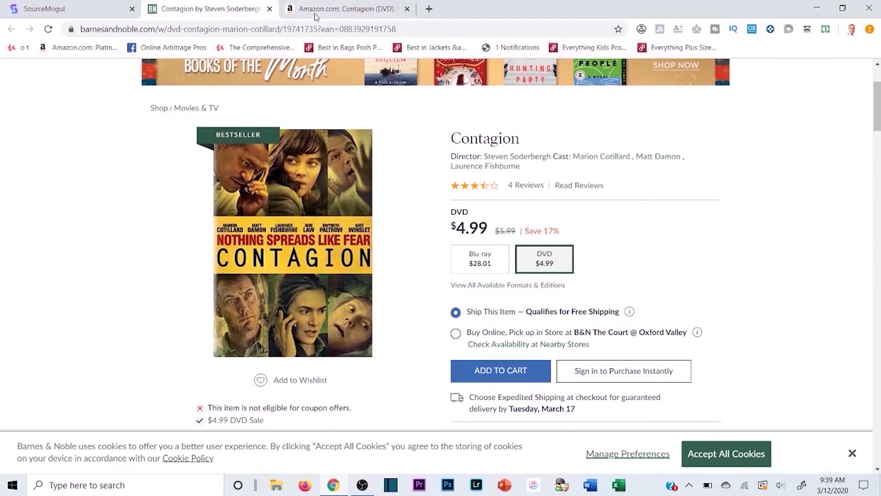
Close the Contagion Barnes & Noble and Amazon tabs and start browsing the SourceMogul results
click(270, 9)
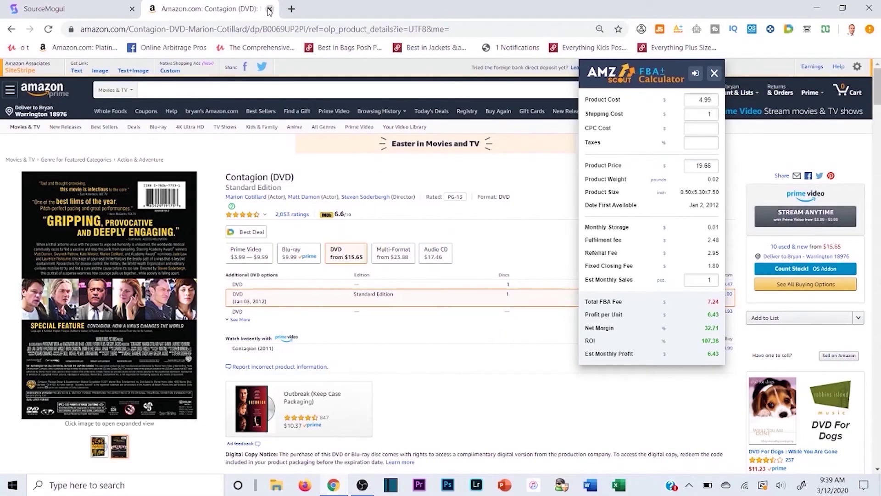
click(269, 10)
scroll(259, 266, down, 4)
scroll(173, 250, up, 3)
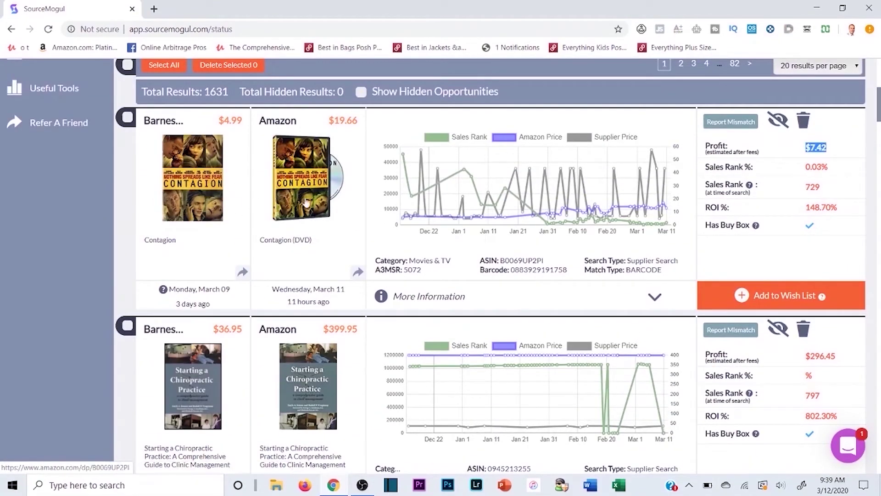
scroll(308, 210, down, 9)
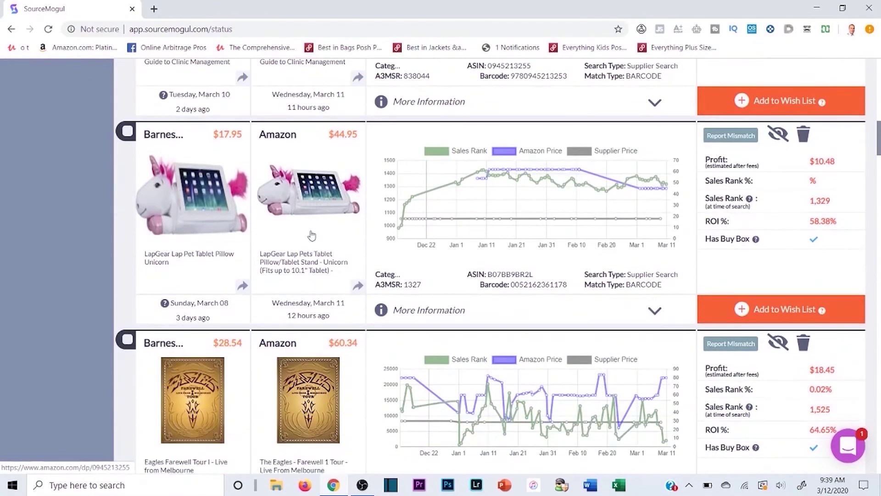
scroll(312, 224, down, 3)
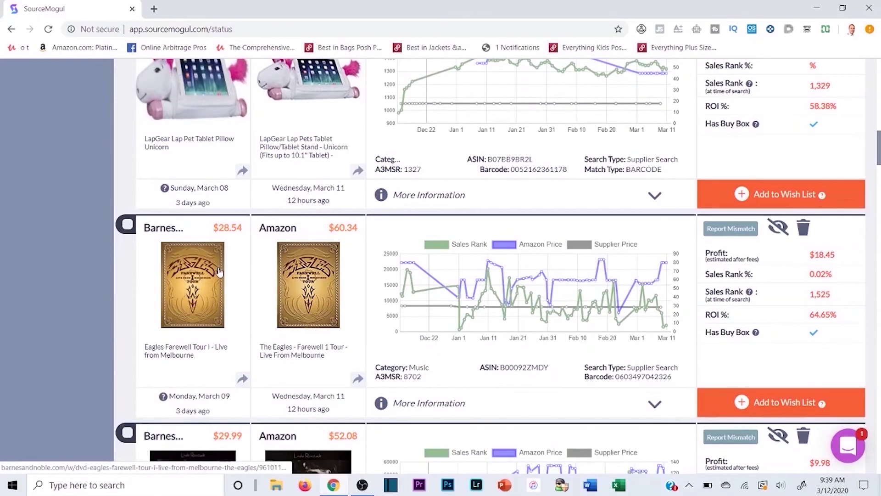
scroll(220, 272, down, 1)
scroll(219, 272, down, 4)
Scroll down to the Leslie Sansone Walk Away the Pounds deal ($19.56 profit, 136.21% ROI)
scroll(272, 243, up, 20)
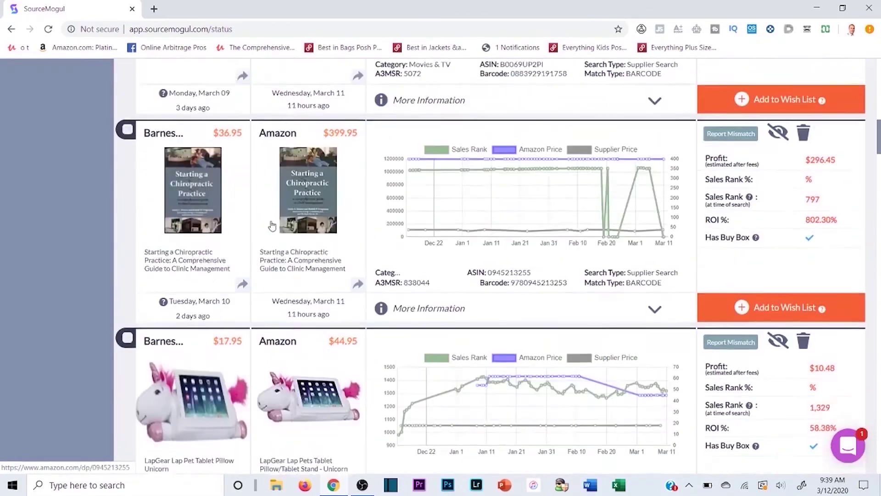
scroll(272, 243, up, 3)
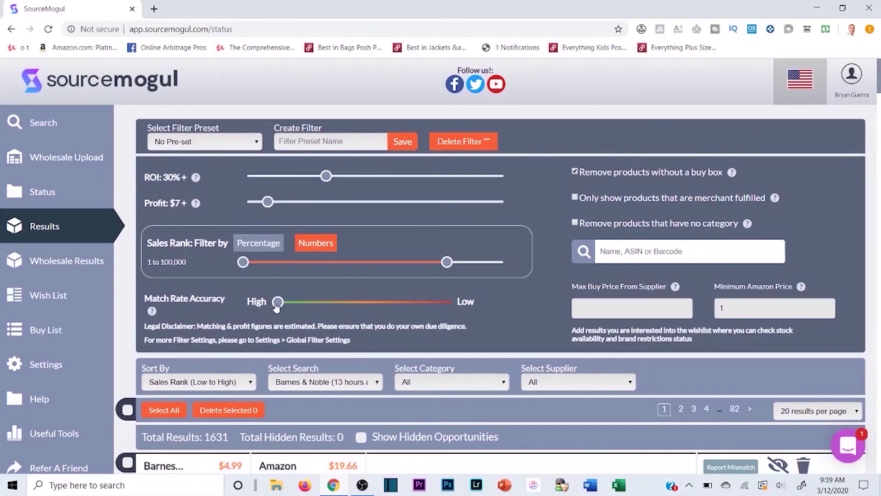
scroll(278, 303, down, 15)
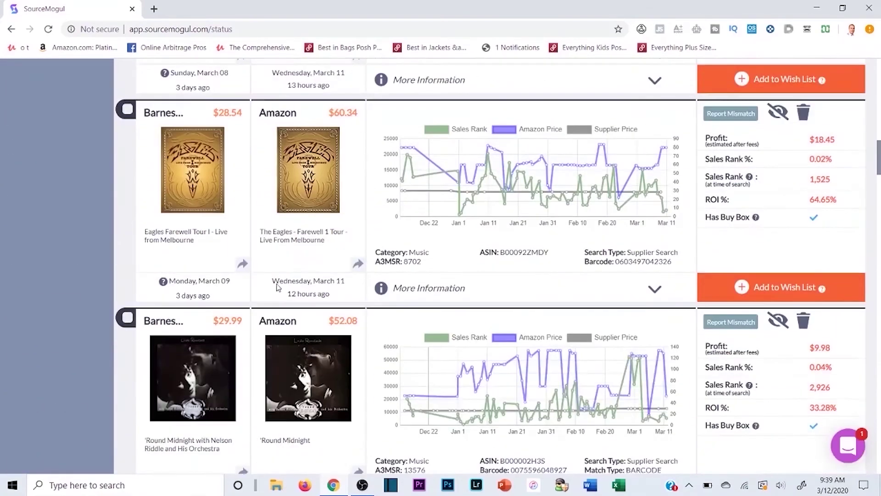
scroll(277, 286, down, 8)
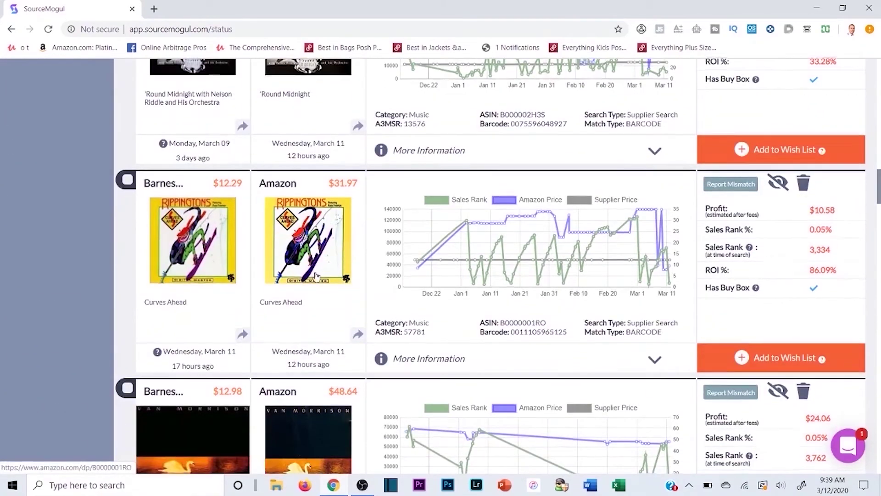
scroll(315, 275, down, 11)
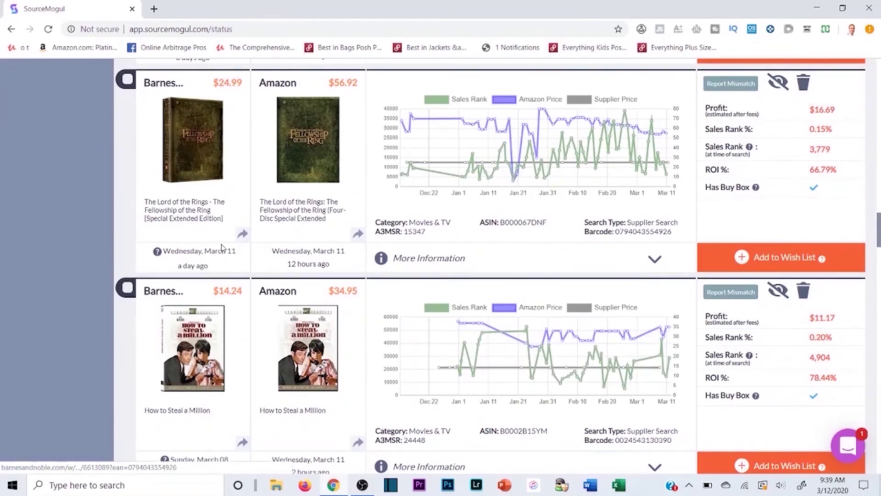
scroll(221, 248, down, 5)
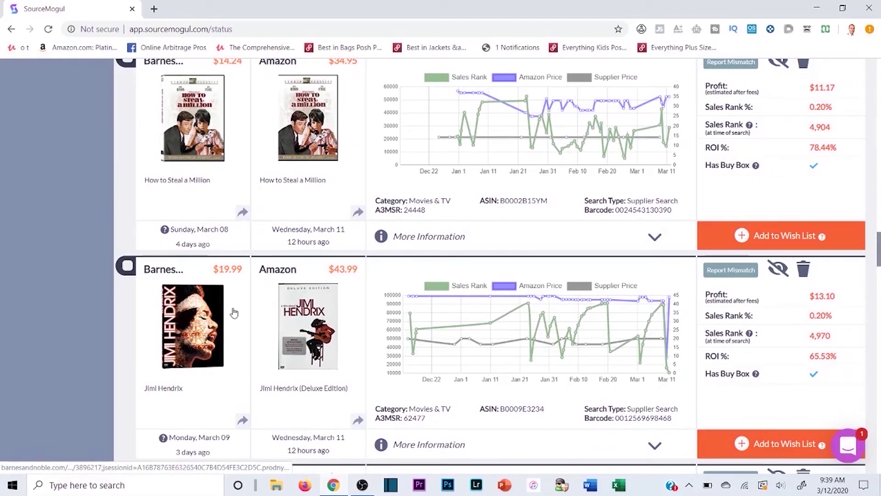
scroll(206, 347, down, 3)
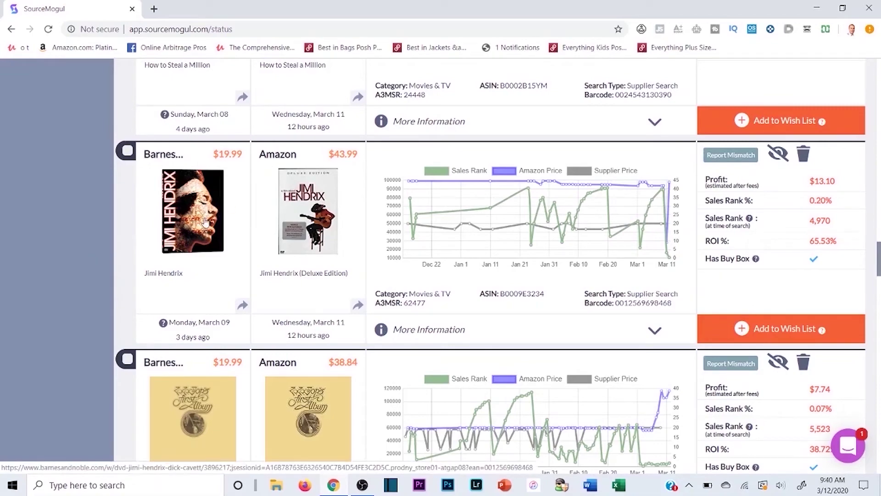
scroll(301, 207, down, 10)
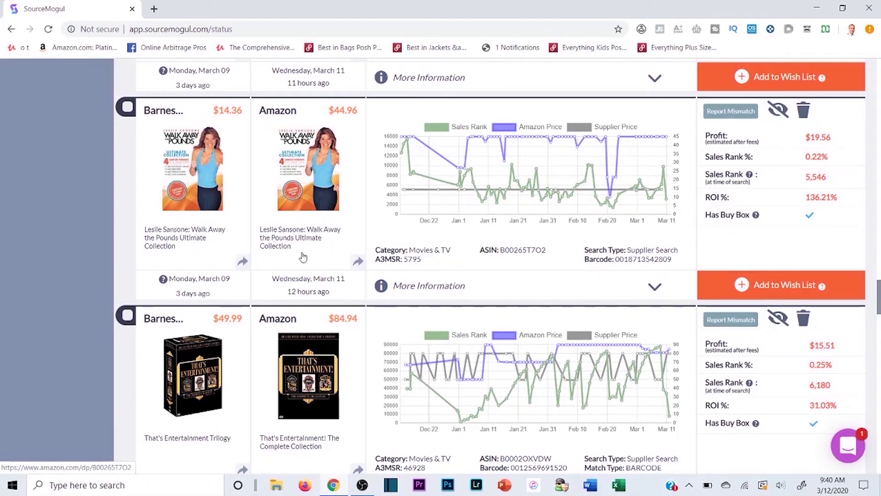
Open the Leslie Sansone DVD's Barnes & Noble and Amazon listings in new tabs, B&N first
right_click(203, 181)
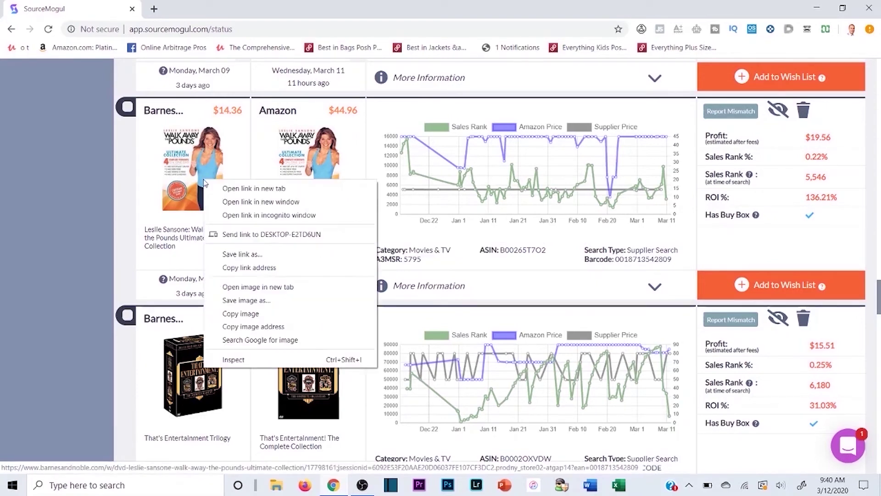
click(217, 189)
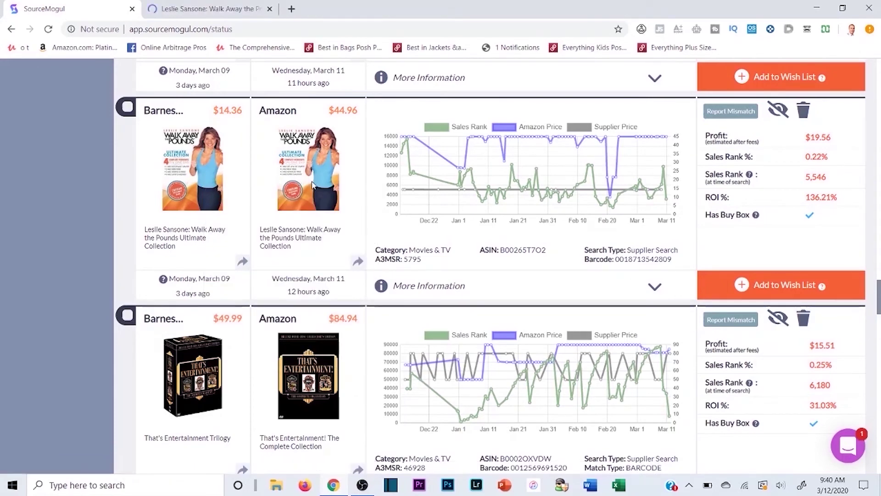
click(315, 184)
drag(218, 19, 319, 8)
View the B&N Walk Away the Pounds page (Marketplace from $15.81) and dismiss the cookie notice
click(207, 8)
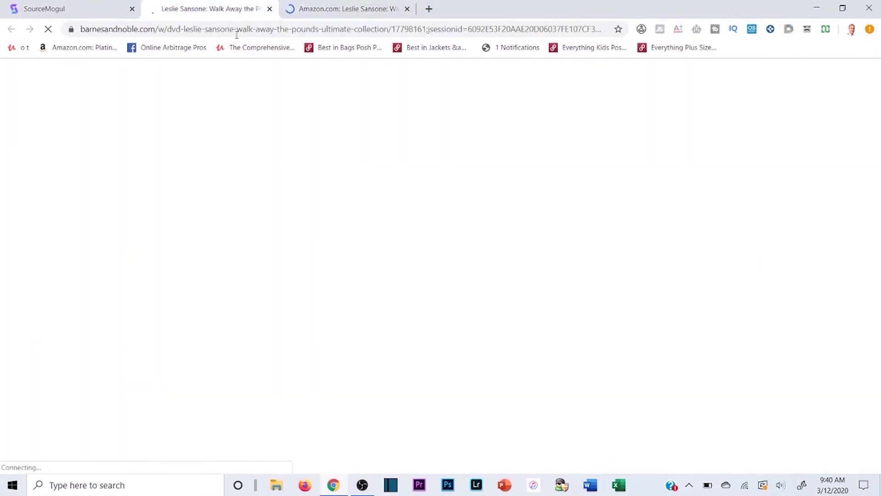
scroll(463, 317, down, 4)
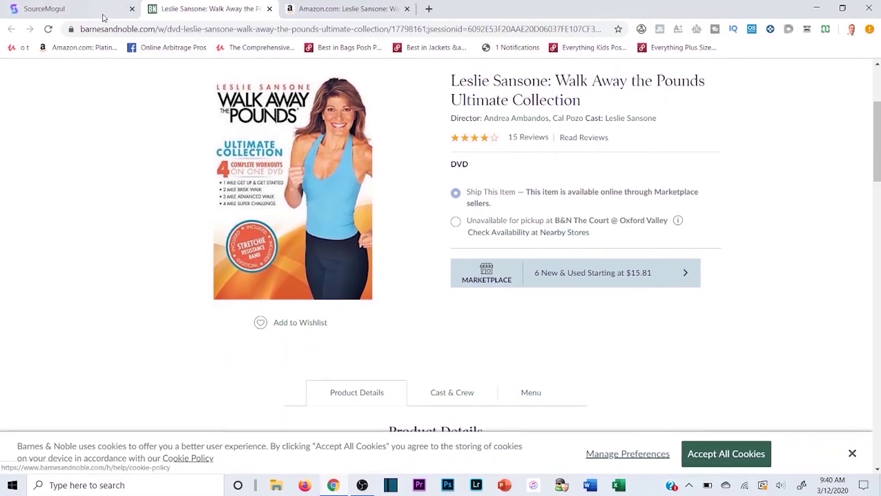
click(92, 8)
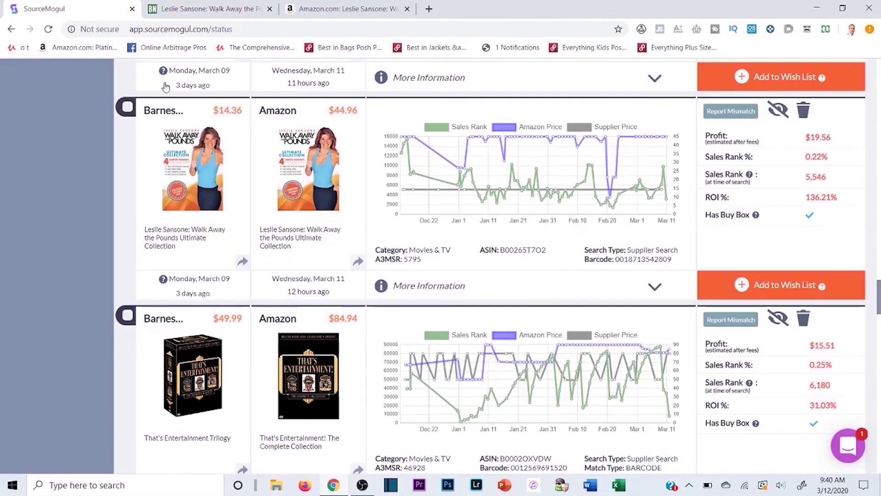
click(224, 115)
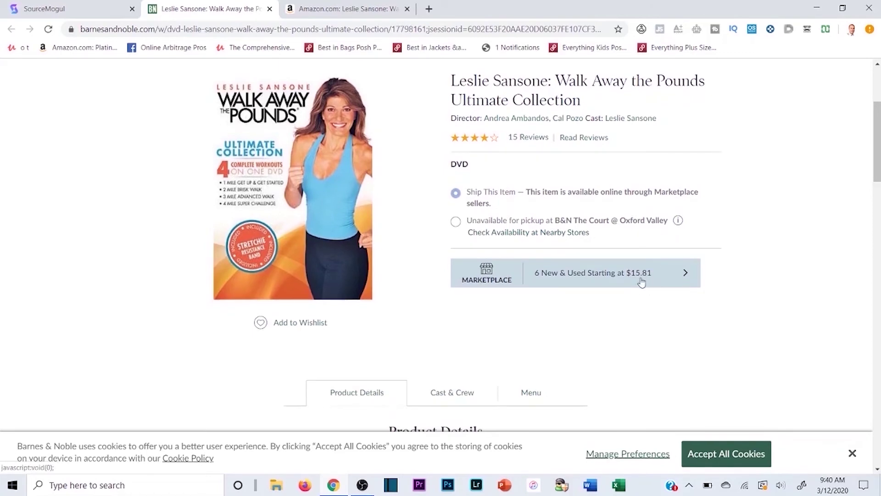
scroll(633, 283, up, 1)
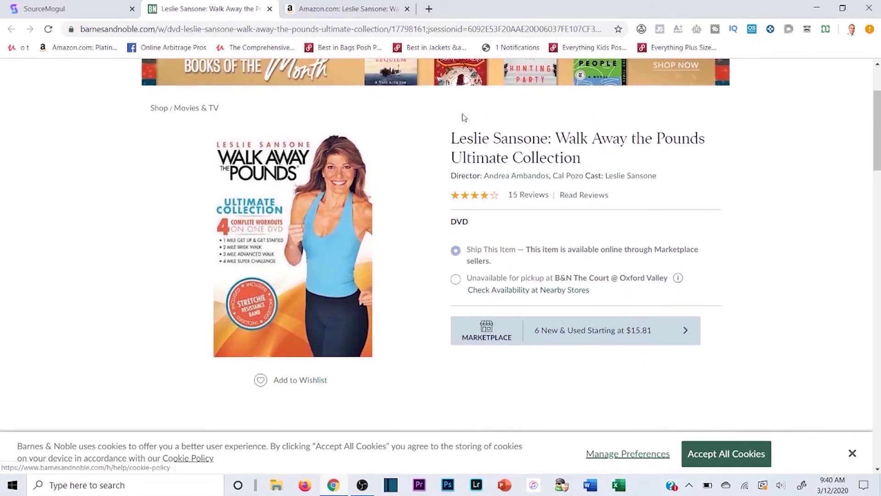
click(851, 454)
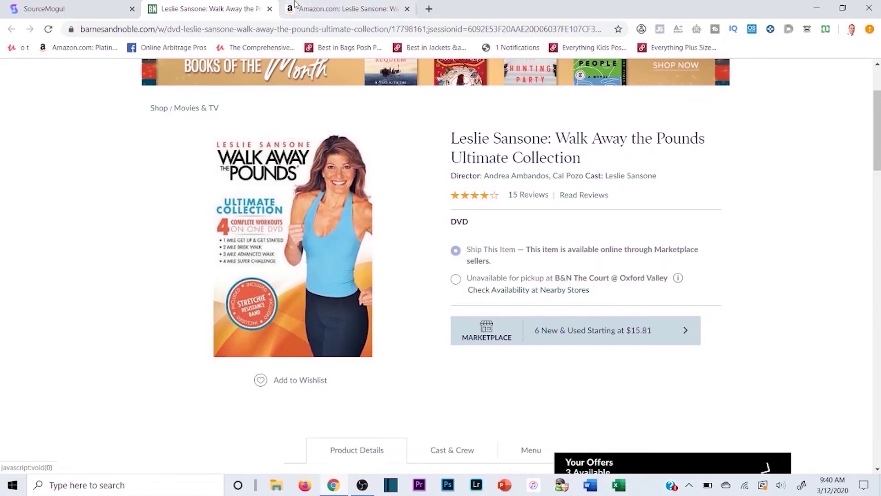
Compare the $44.96 Amazon listing with the B&N and SourceMogul tabs, then open AMZScout's menu
click(349, 8)
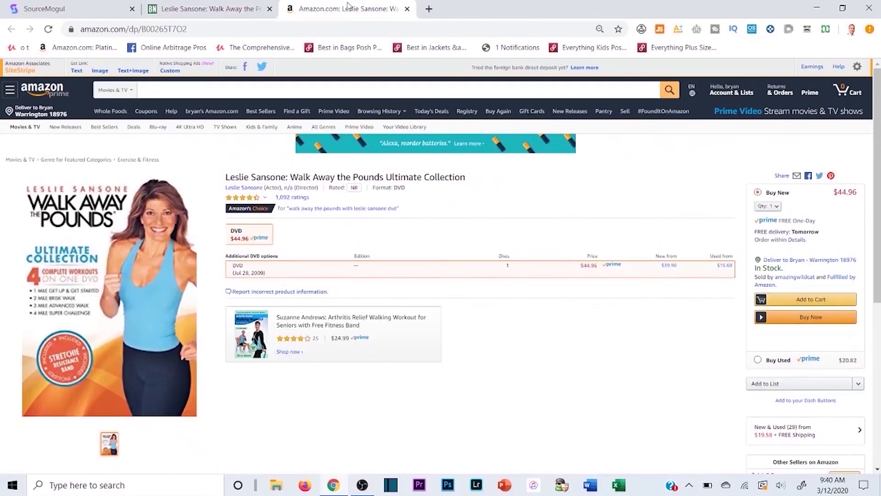
scroll(495, 240, down, 1)
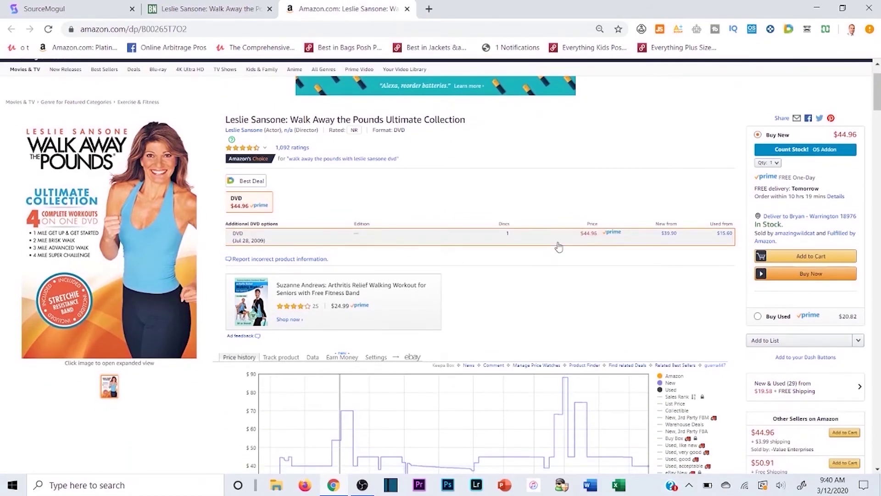
click(206, 9)
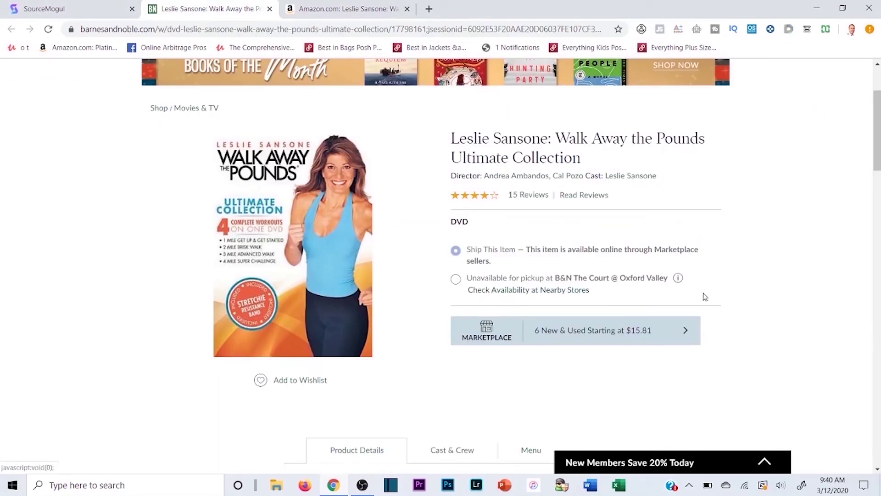
click(328, 11)
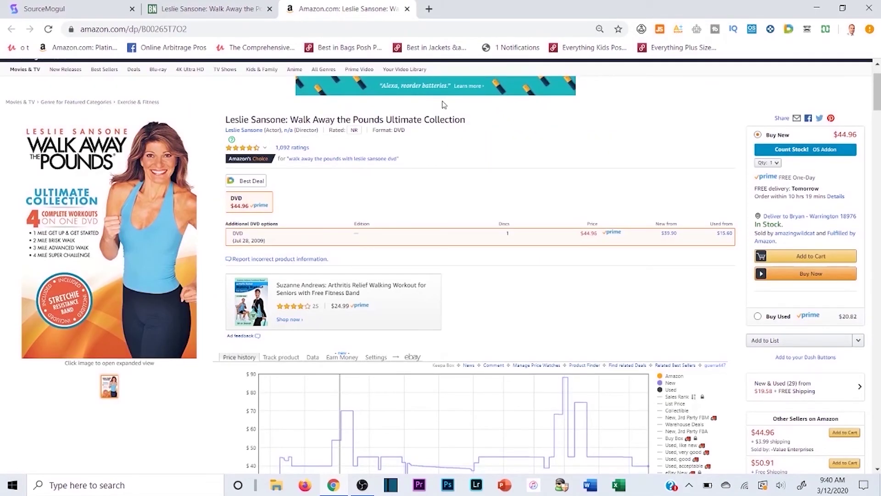
click(217, 5)
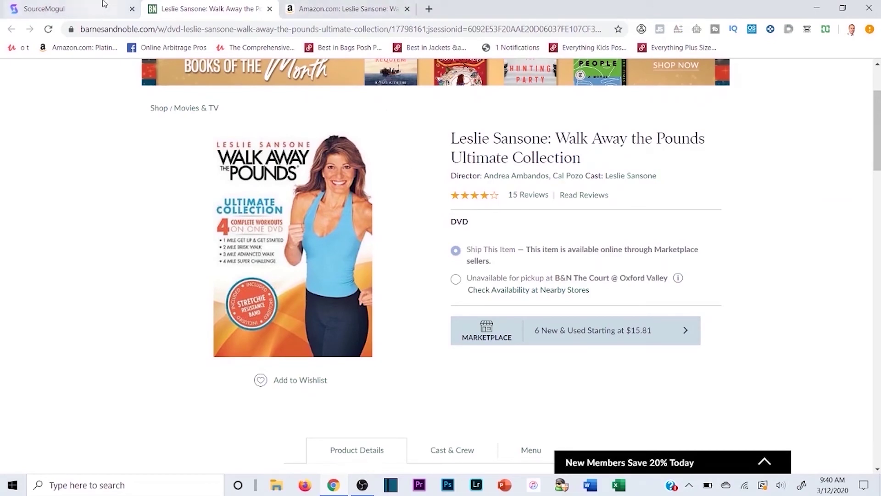
click(321, 7)
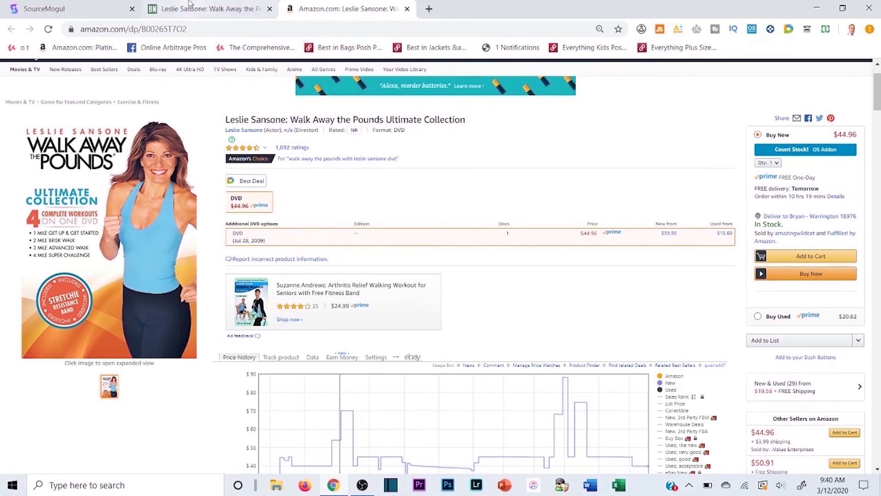
click(209, 8)
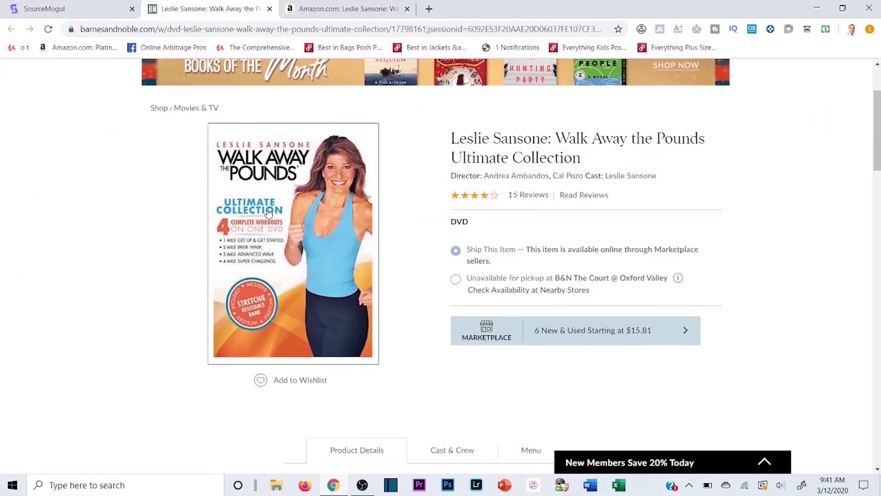
click(45, 10)
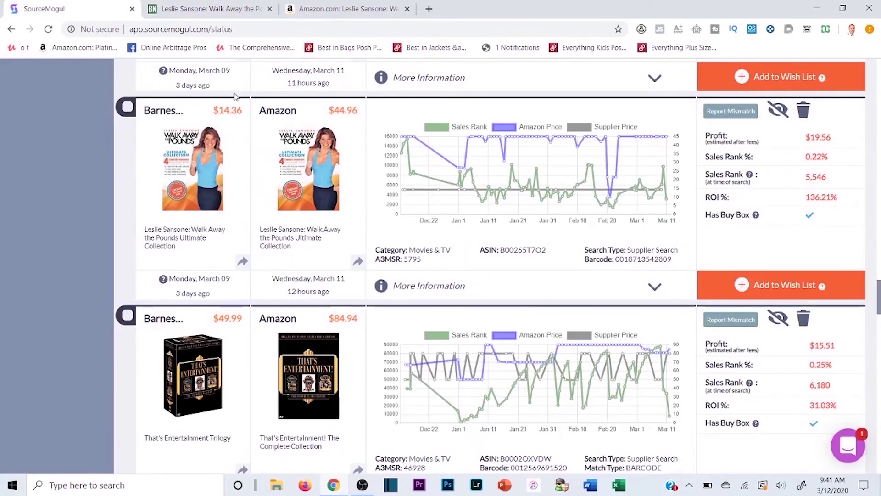
click(324, 8)
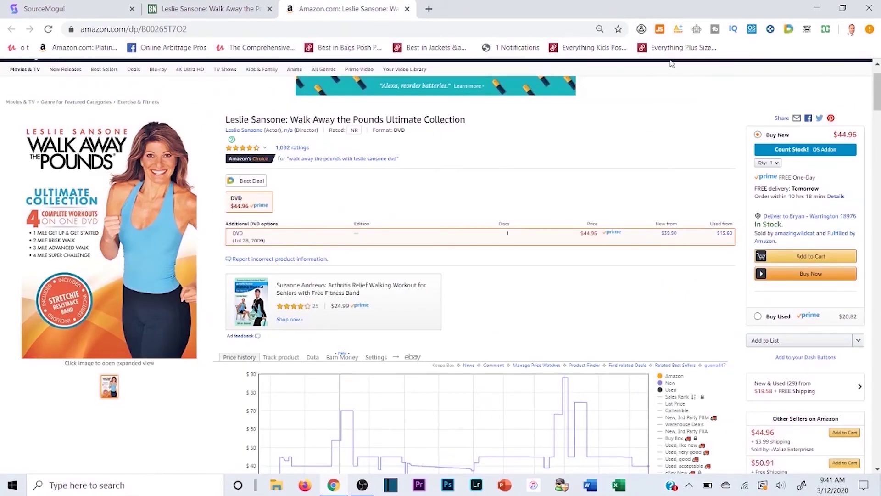
click(678, 29)
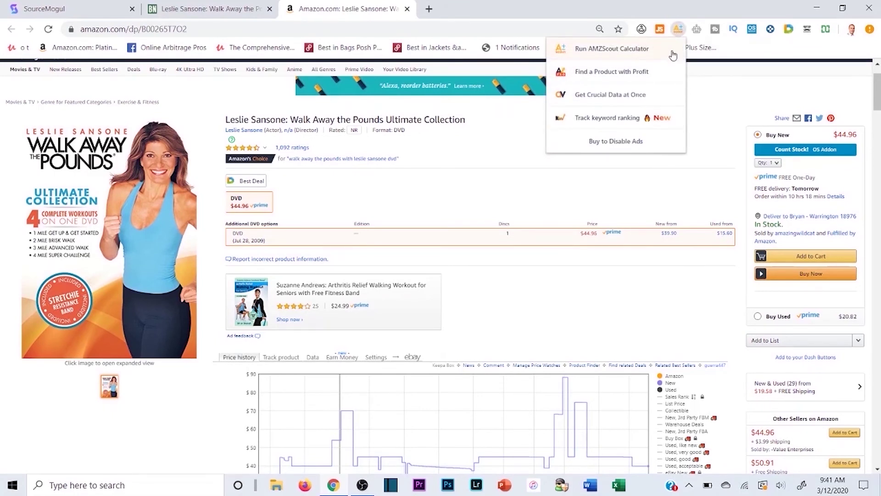
Calculate with product cost 15 and shipping 1, yielding 17.93 profit per unit and 112.04% ROI
click(670, 55)
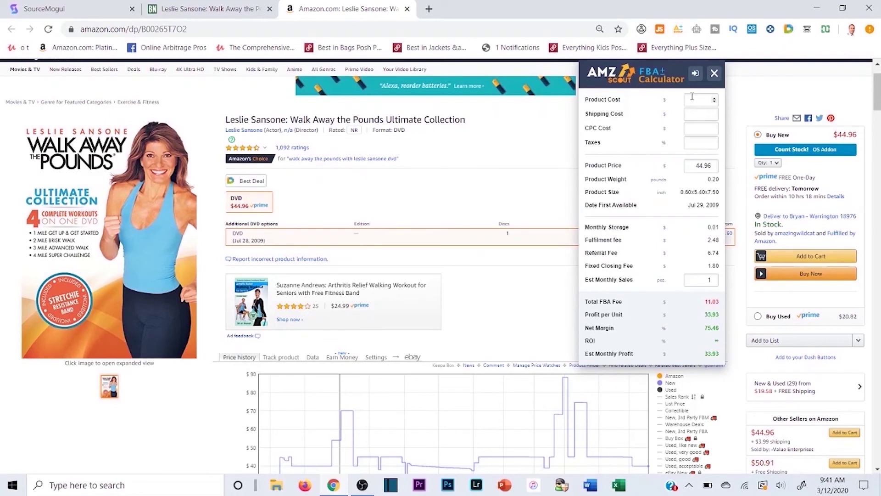
click(696, 97)
text(15)
click(695, 114)
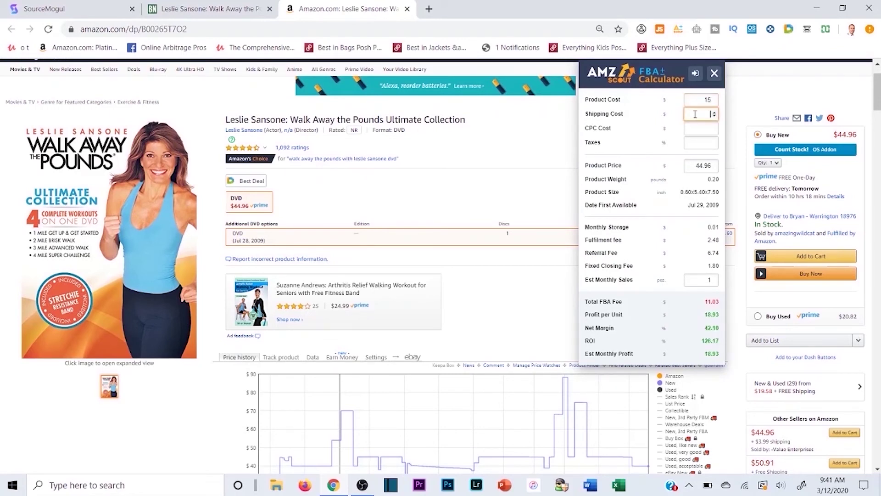
text(1)
click(638, 120)
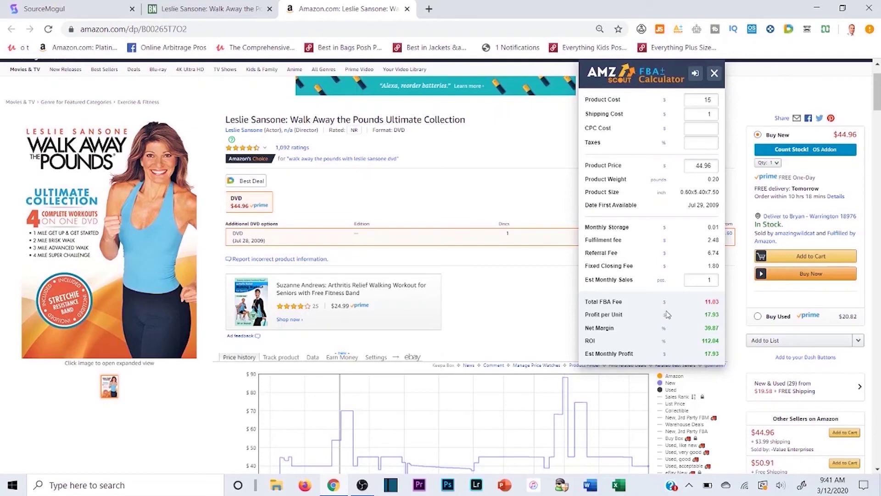
drag(693, 316, 719, 315)
click(693, 318)
click(695, 342)
Close the calculator and scroll to ranks #8,881 in Movies & TV and #165 in Exercise & Fitness
click(714, 75)
scroll(413, 240, down, 15)
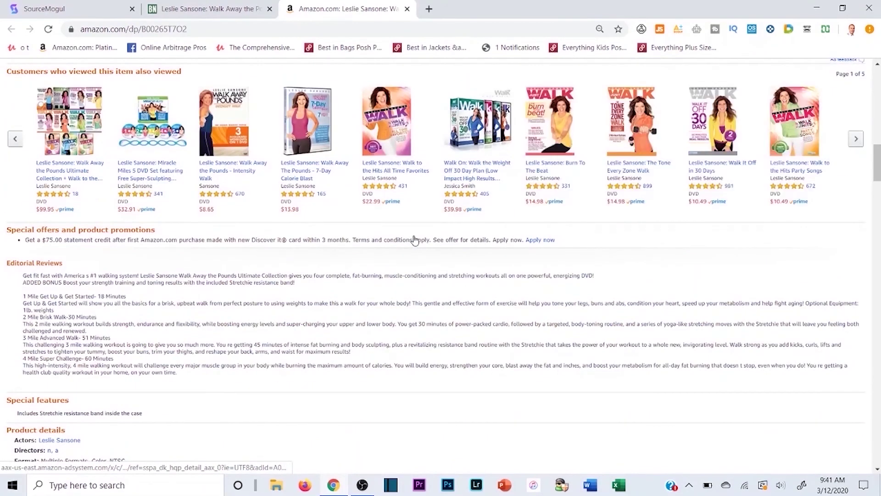
scroll(414, 239, down, 4)
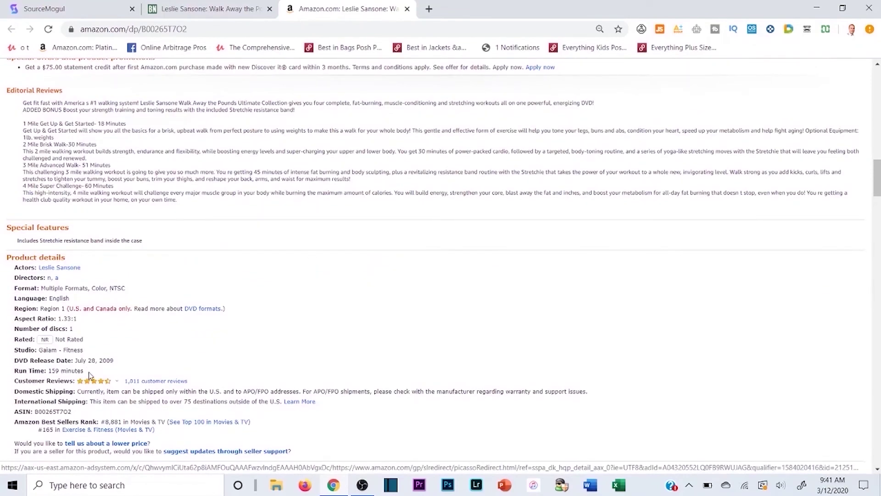
scroll(89, 370, down, 3)
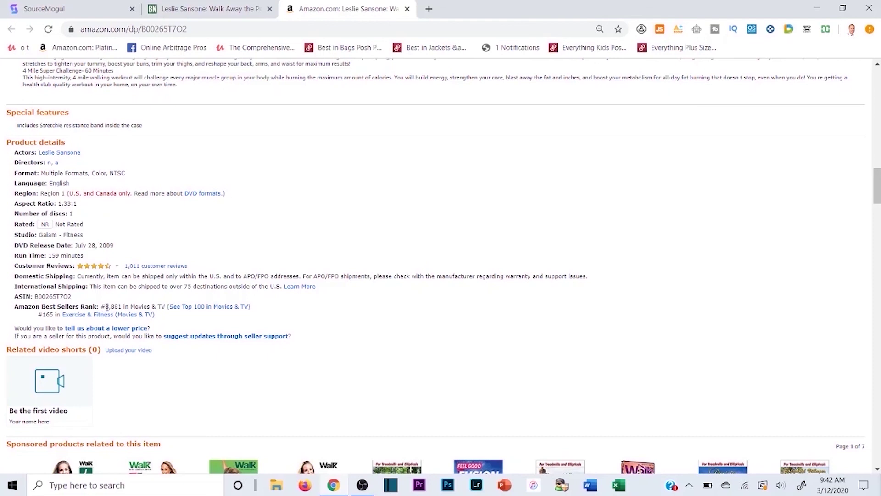
Check JungleScout's 126 average monthly sales for the DVD and close the panel
click(659, 31)
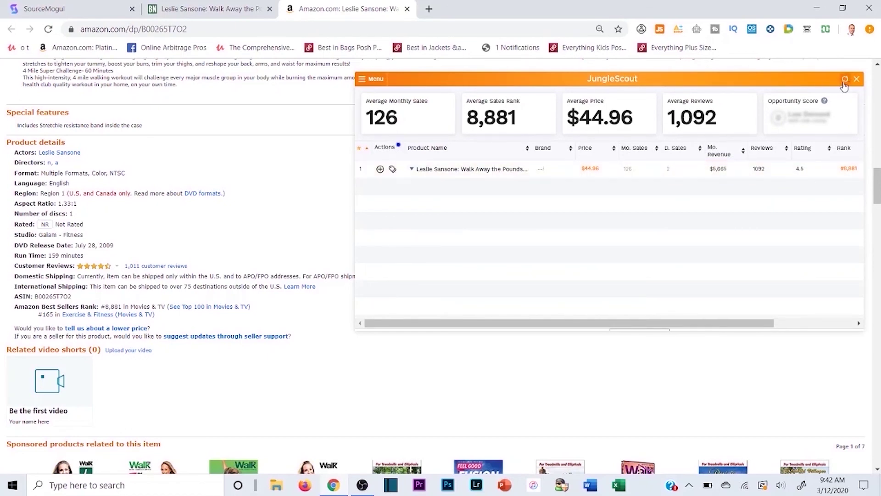
scroll(841, 94, up, 7)
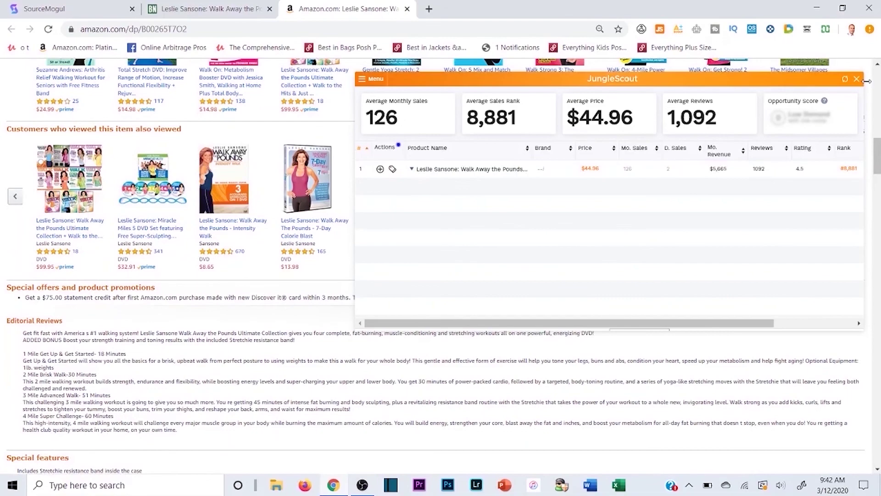
click(856, 79)
scroll(583, 170, up, 10)
scroll(582, 170, up, 10)
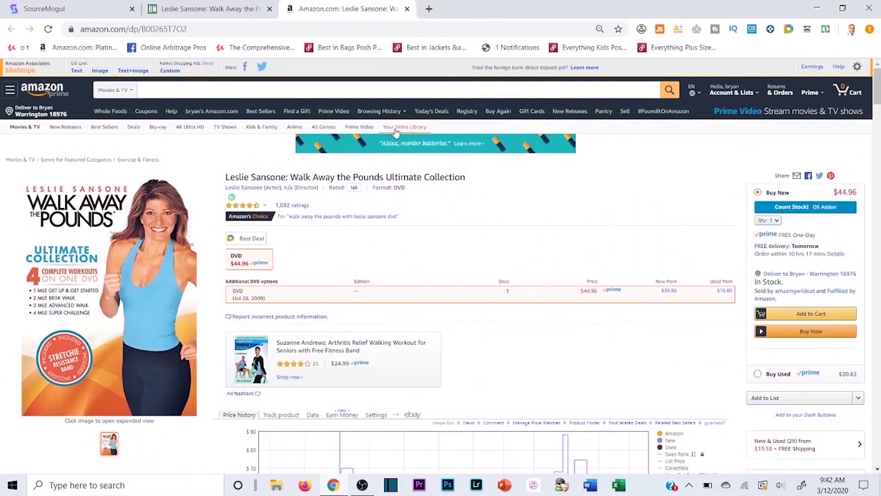
Close the B&N and Amazon tabs and scroll SourceMogul up to Curves Ahead ($10.58 profit)
click(209, 9)
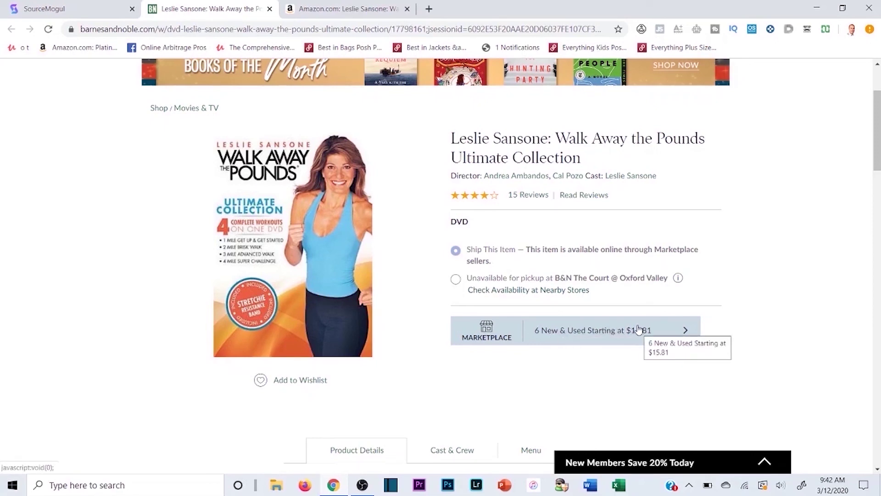
click(269, 9)
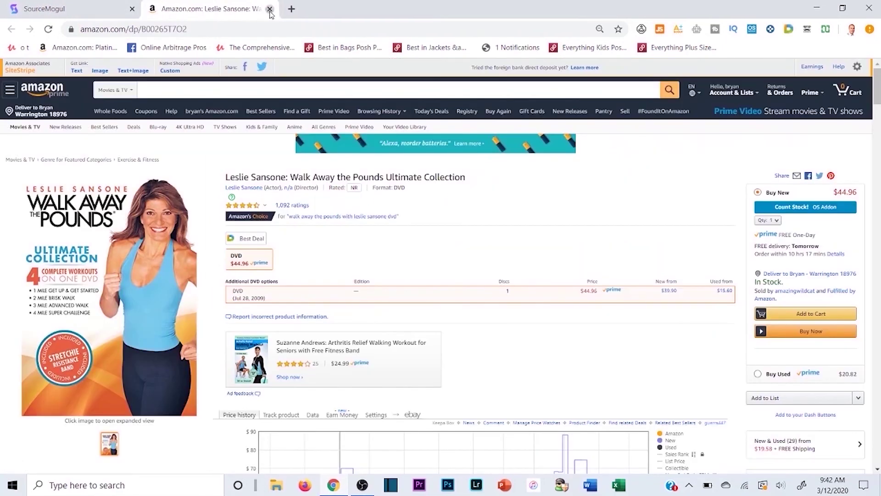
click(269, 8)
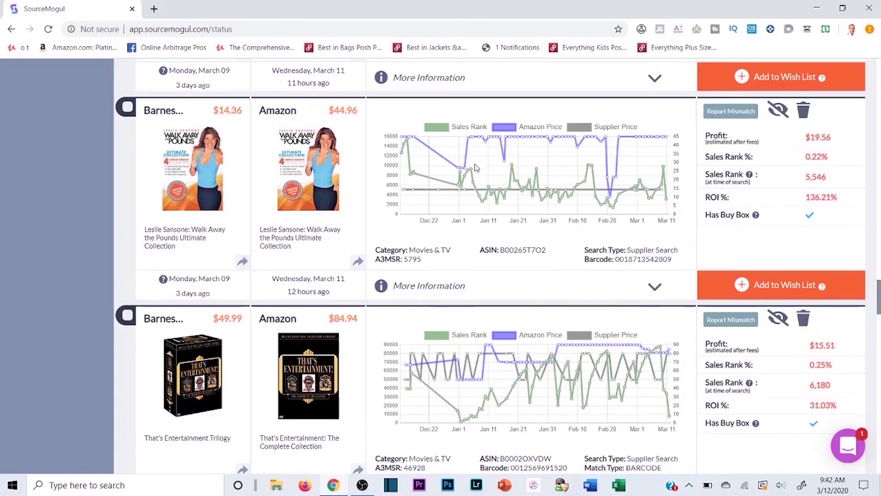
scroll(477, 165, up, 15)
scroll(413, 138, up, 15)
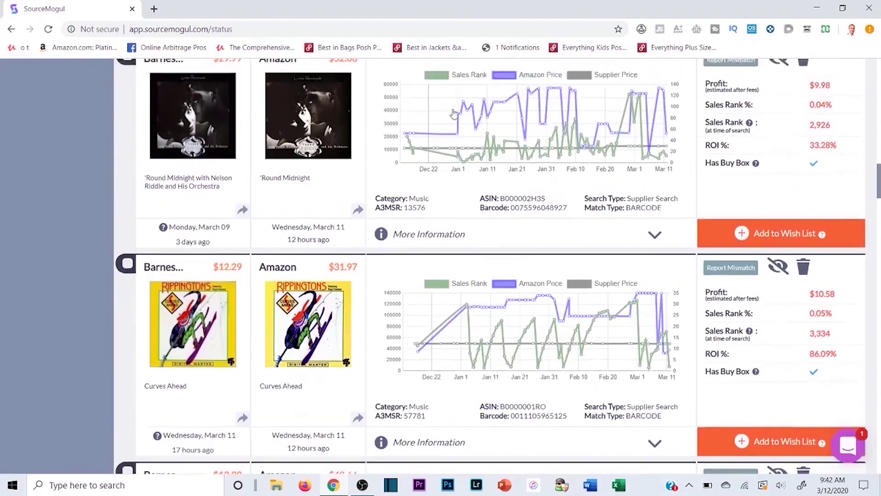